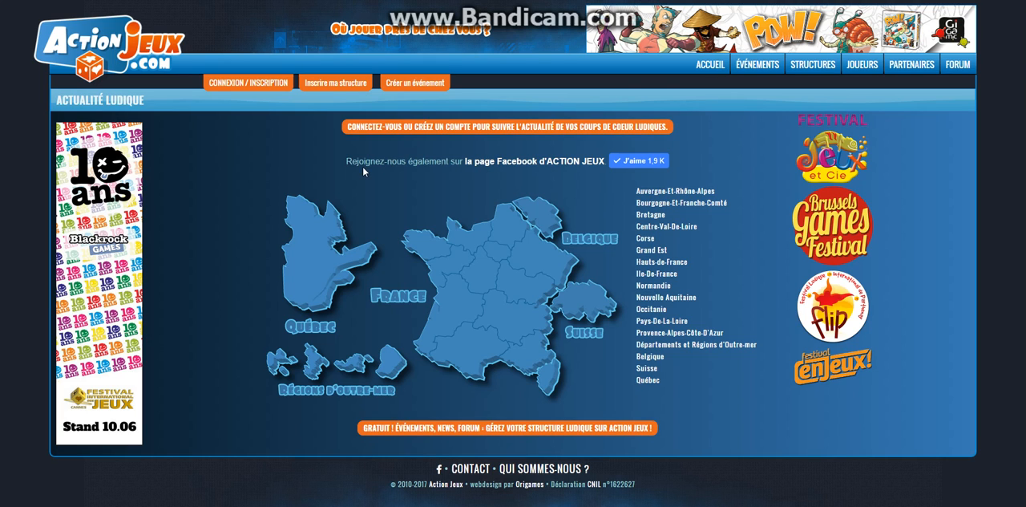
Log in to the site with the shop account's username and password.
left_click(252, 84)
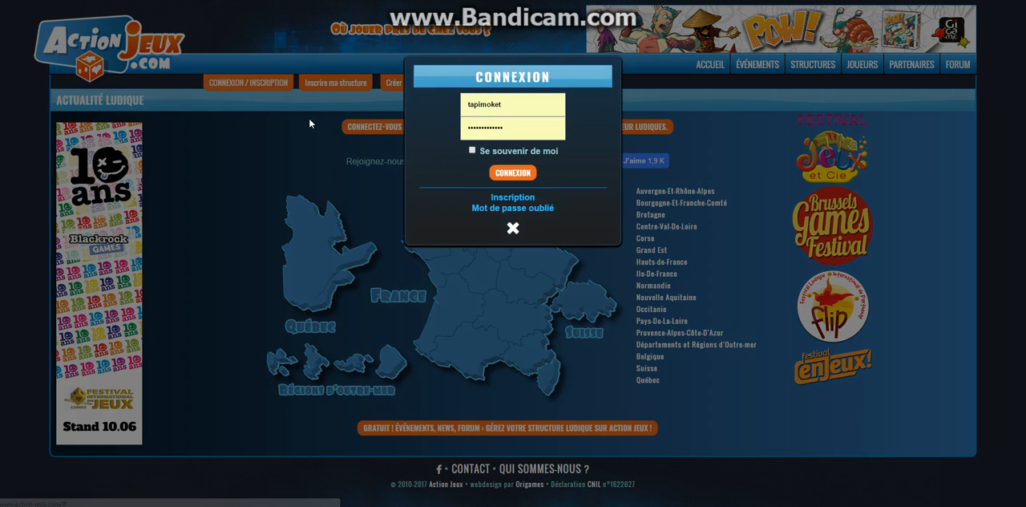
left_click_drag(525, 106, 451, 106)
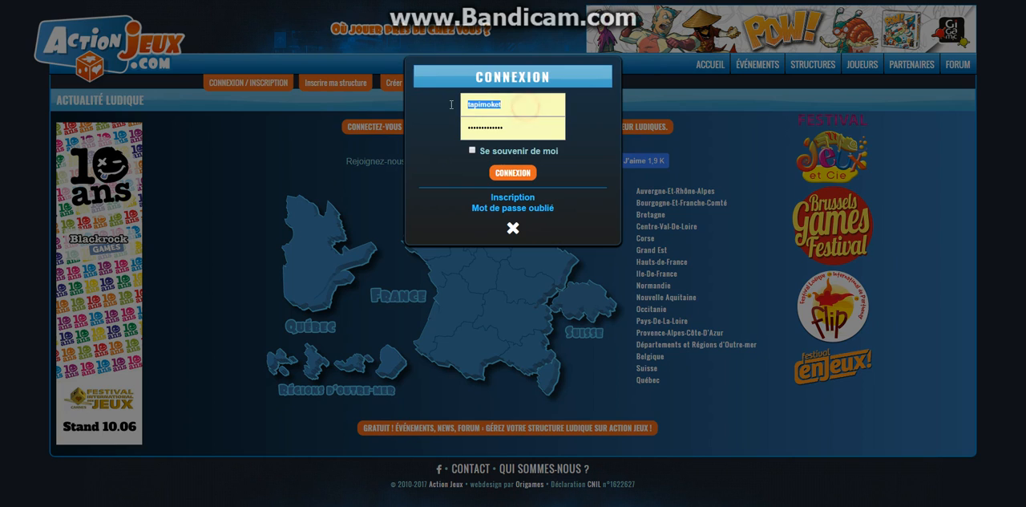
type("bouti")
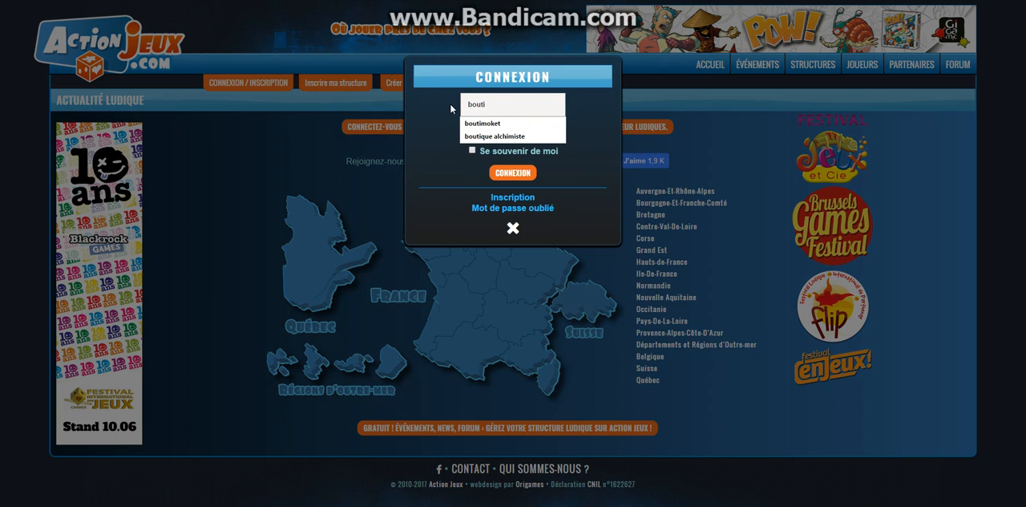
key("Down")
key("Return")
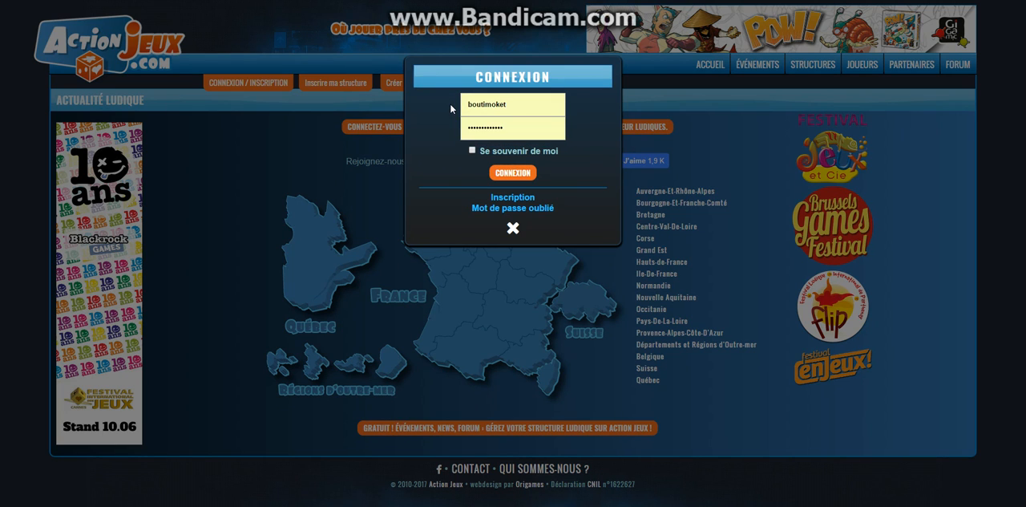
left_click_drag(533, 128, 451, 131)
type("••••••••••••")
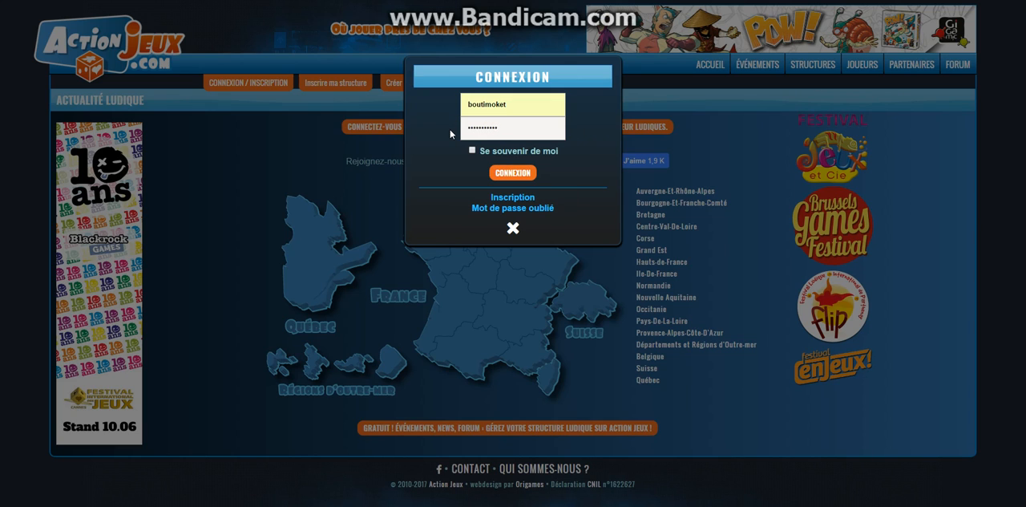
left_click(499, 172)
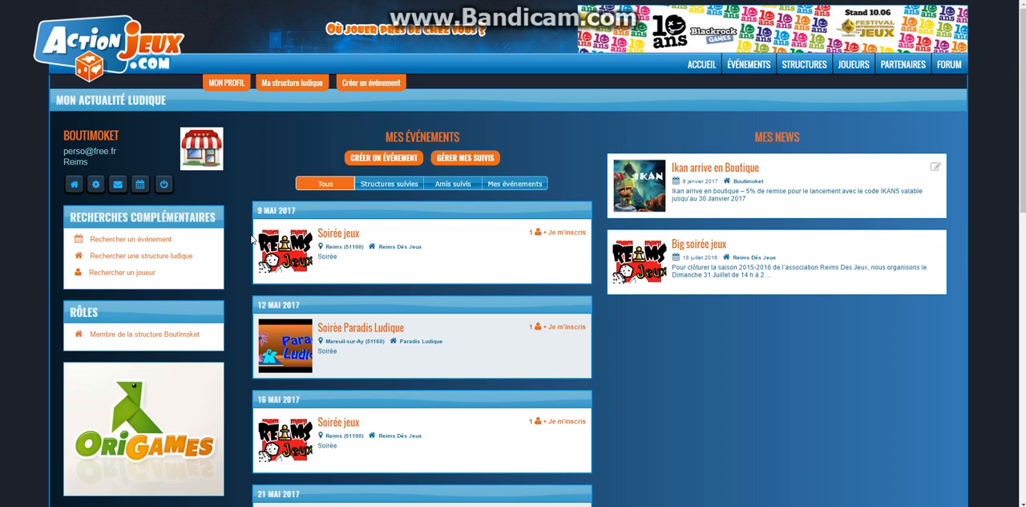
Look through the upcoming events on the personal news page and start creating a new event.
scroll(356, 255, "down", 4)
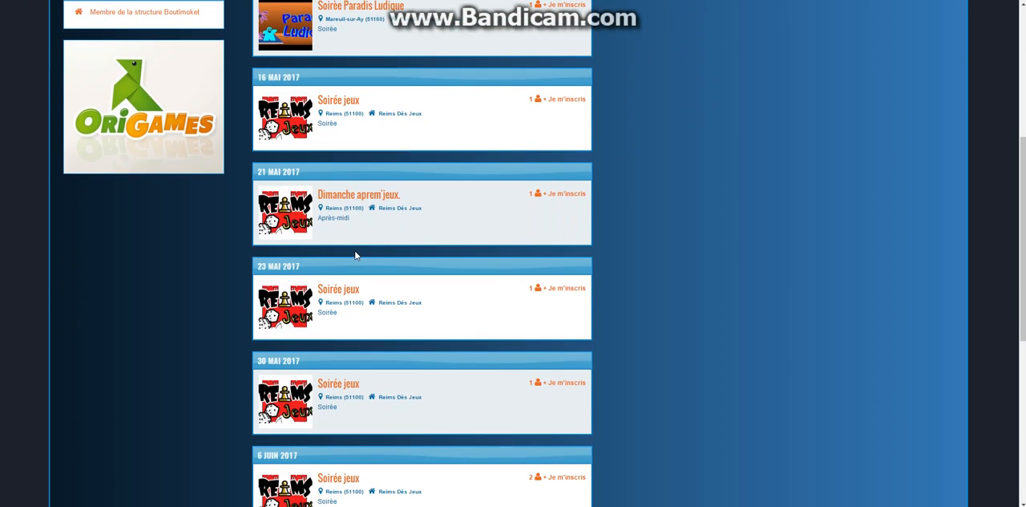
scroll(387, 280, "down", 2)
scroll(386, 281, "up", 3)
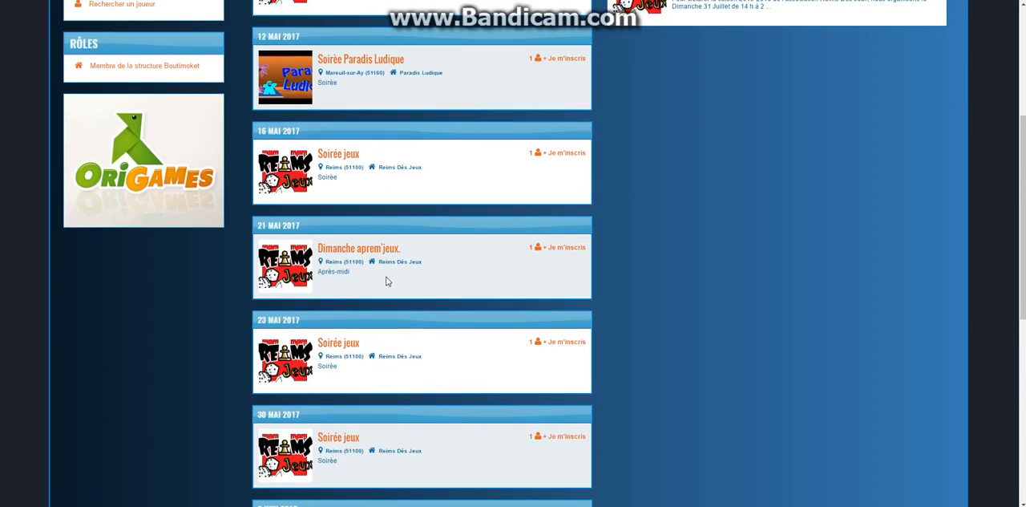
scroll(387, 281, "up", 3)
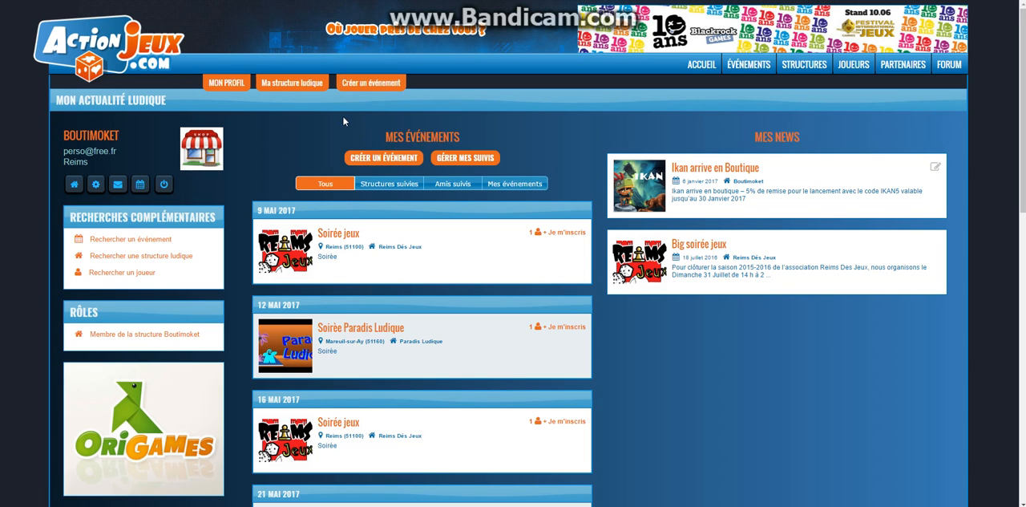
left_click(380, 155)
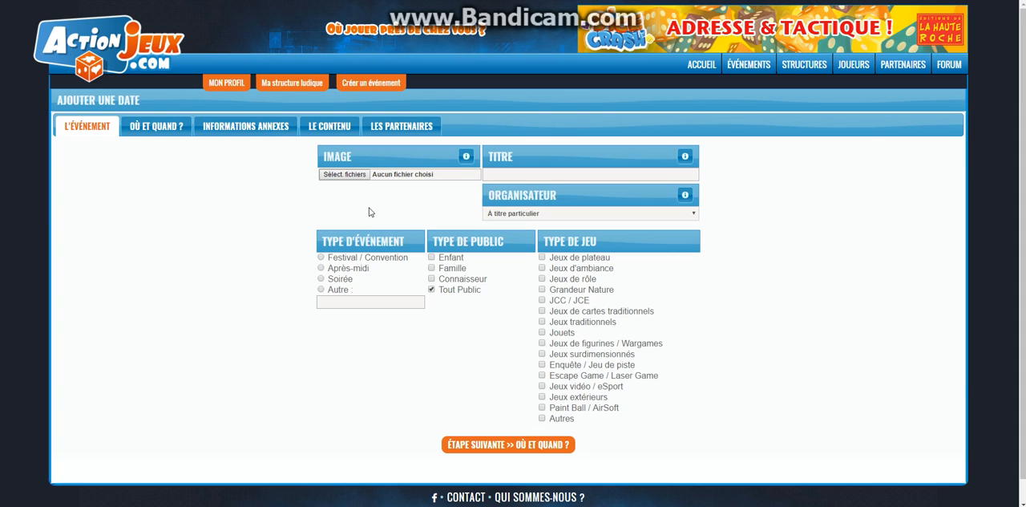
left_click(360, 178)
left_click(360, 178)
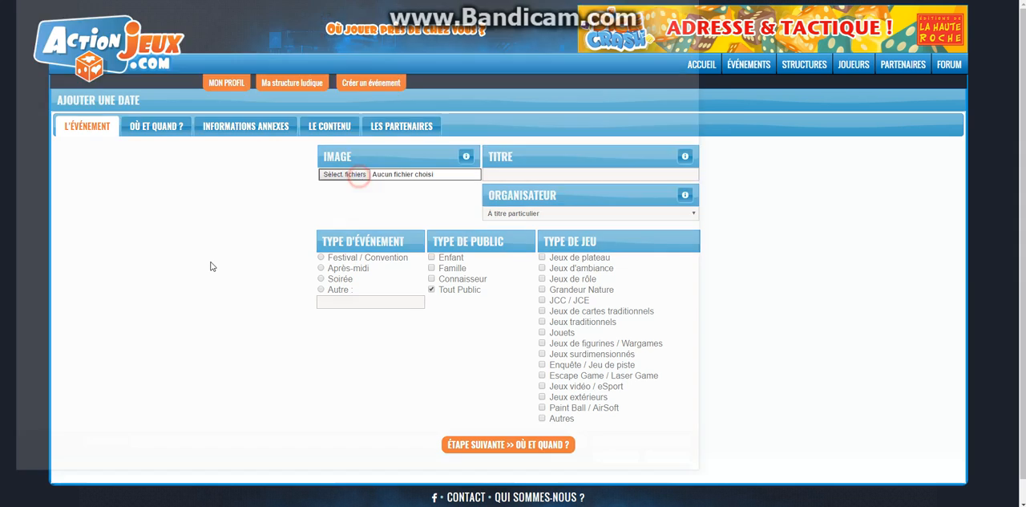
left_click(117, 37)
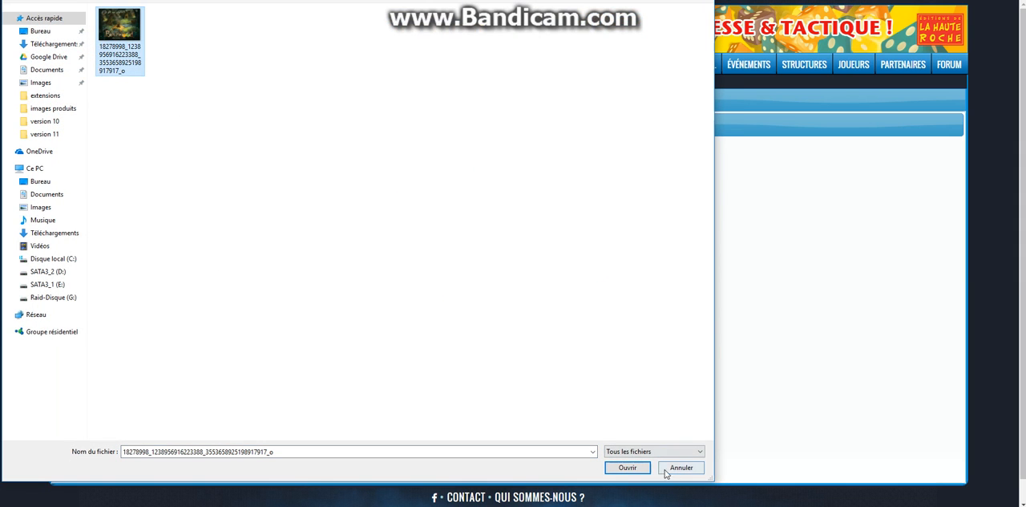
left_click(624, 466)
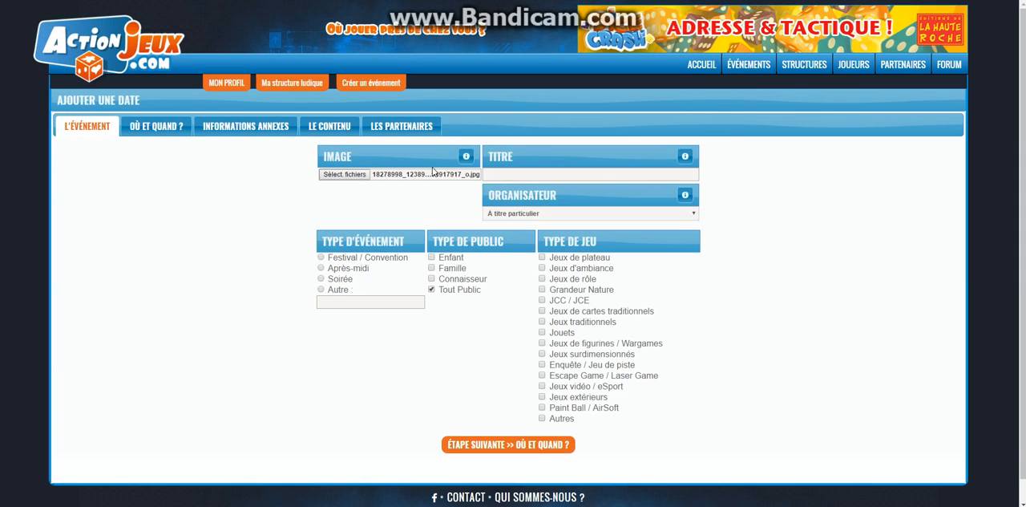
Title the event "Démonstration du jeu BlackWood" and set Boutimoket as its organiser.
left_click(540, 175)
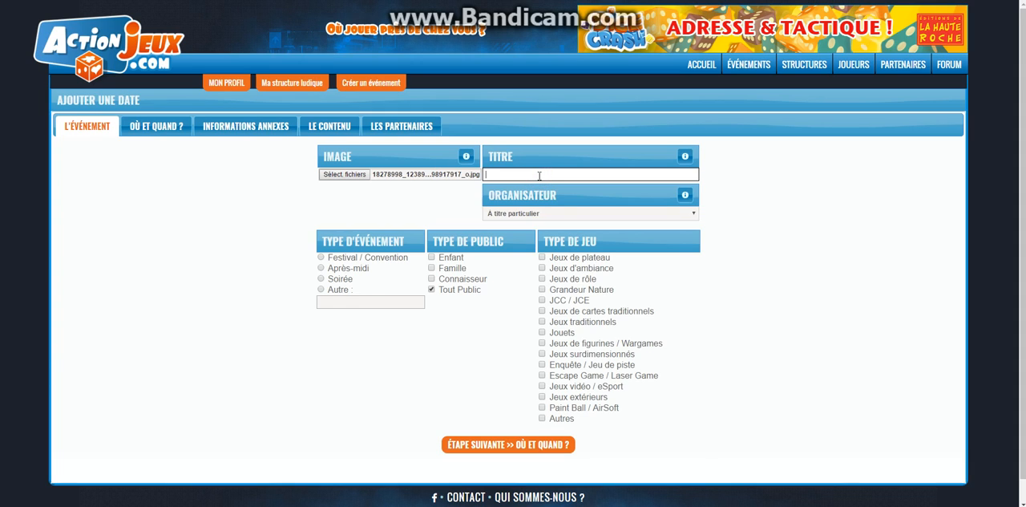
type("Démonstration du jeu BlackWood")
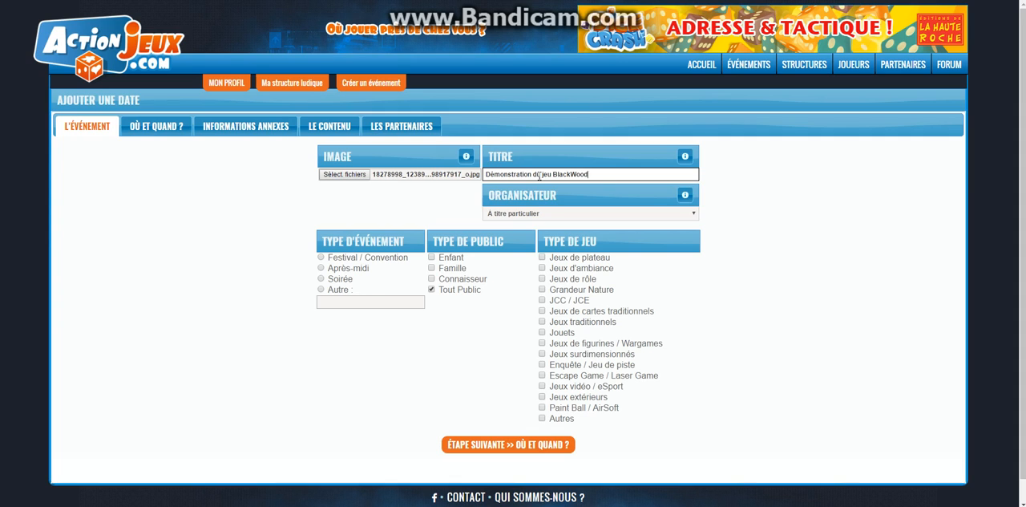
left_click(547, 214)
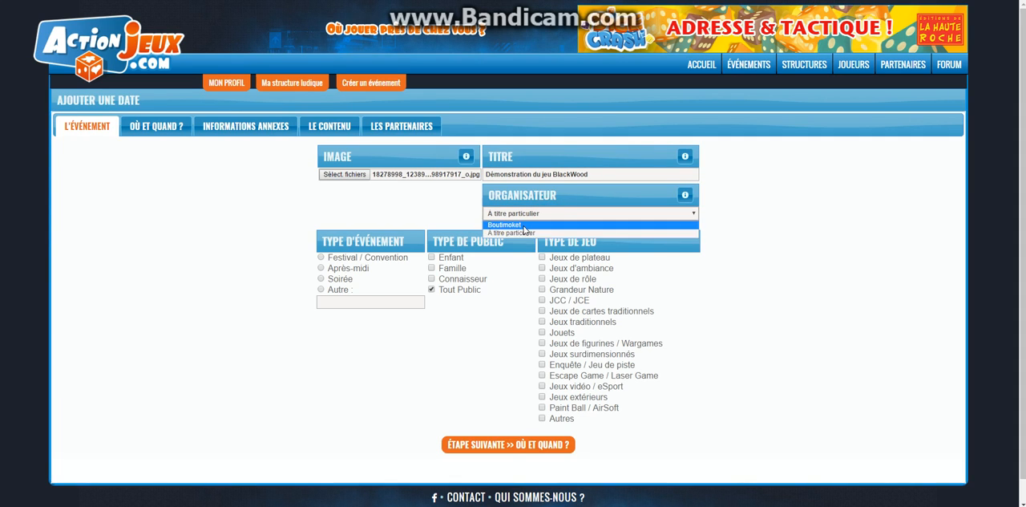
left_click(523, 226)
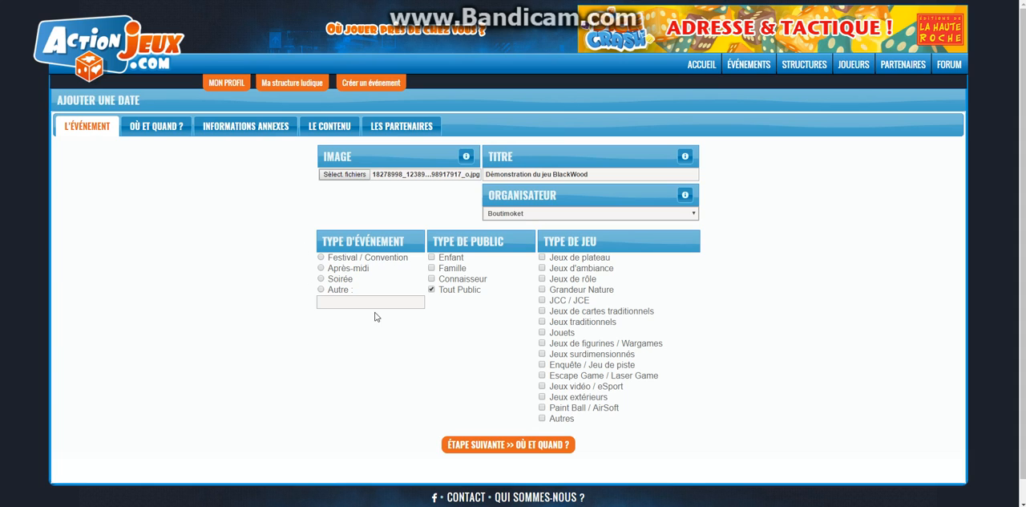
Classify the event as Après-midi with the game type Jeux de plateau, and proceed to the place and date section.
left_click(320, 268)
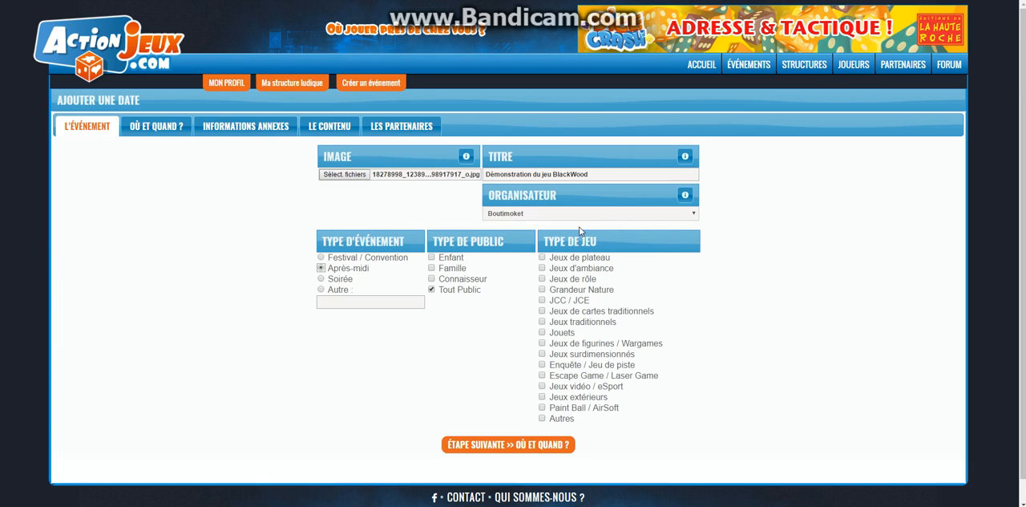
left_click(542, 259)
left_click(490, 446)
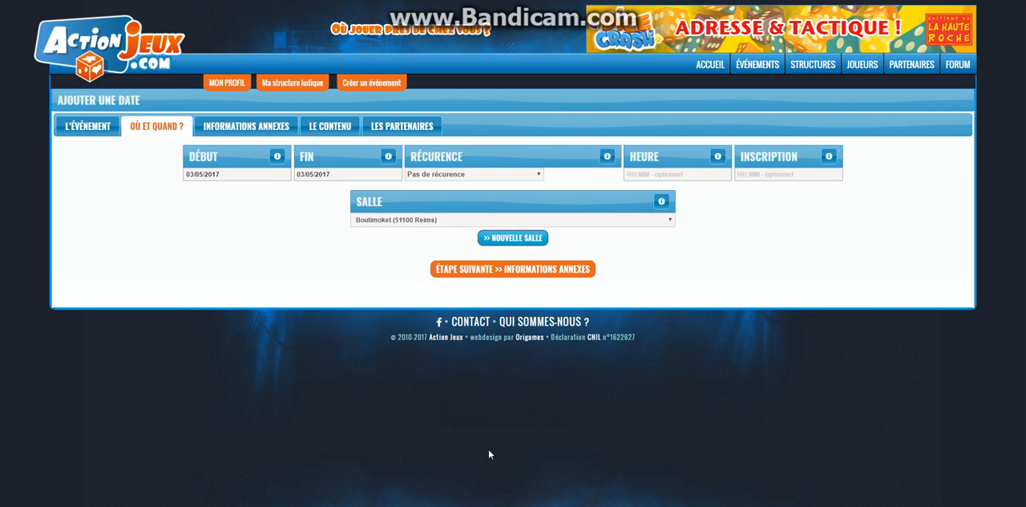
Set the event's date to 06/05/2017 and keep the recurrence at Pas de récurence.
left_click(251, 175)
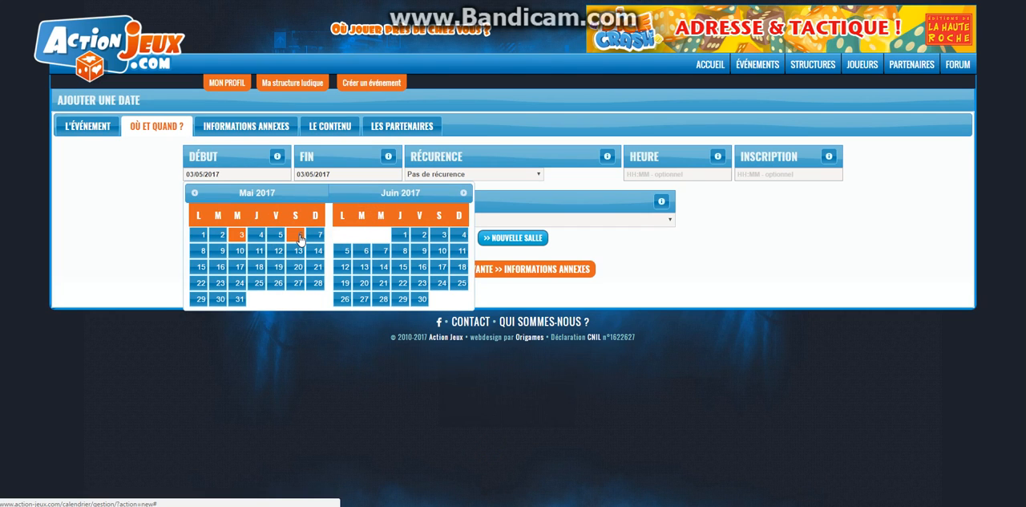
left_click(298, 238)
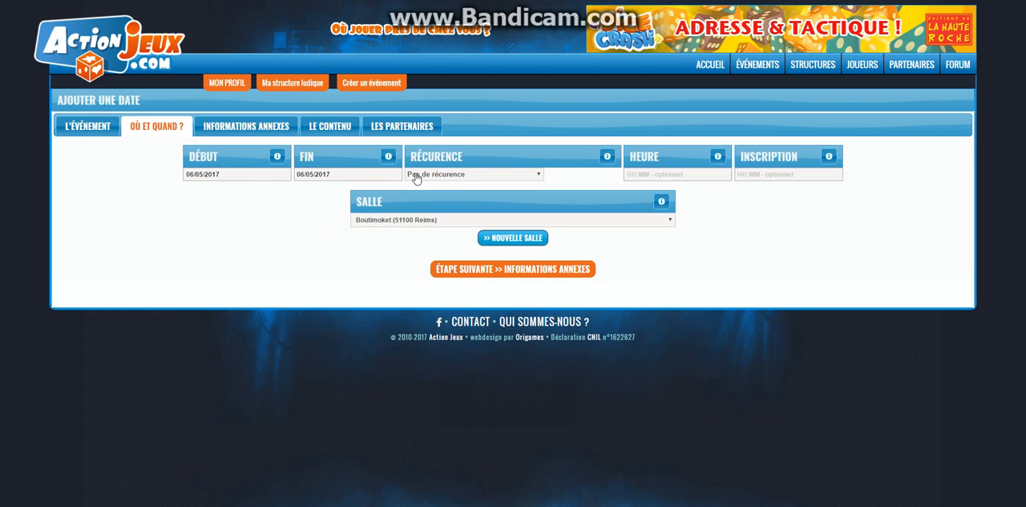
left_click(493, 179)
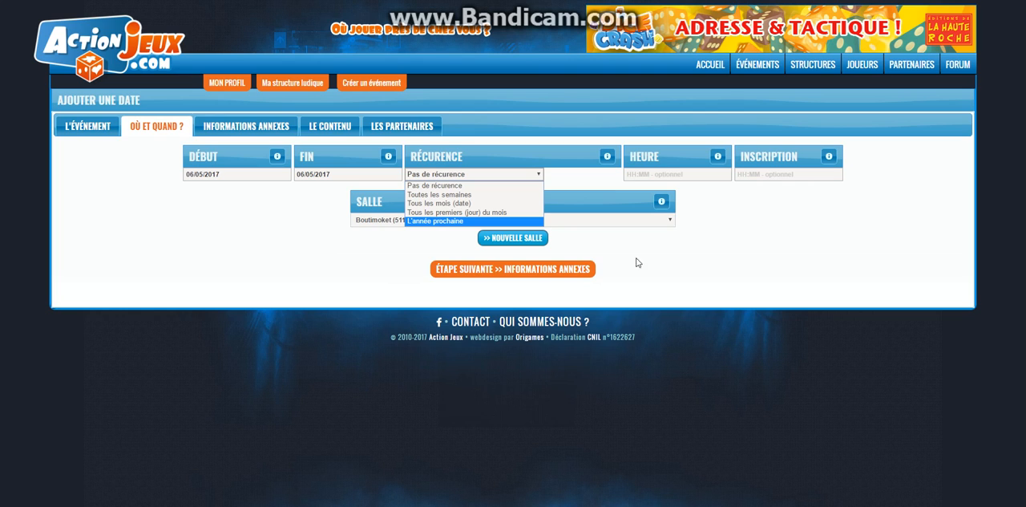
left_click(450, 184)
left_click(788, 173)
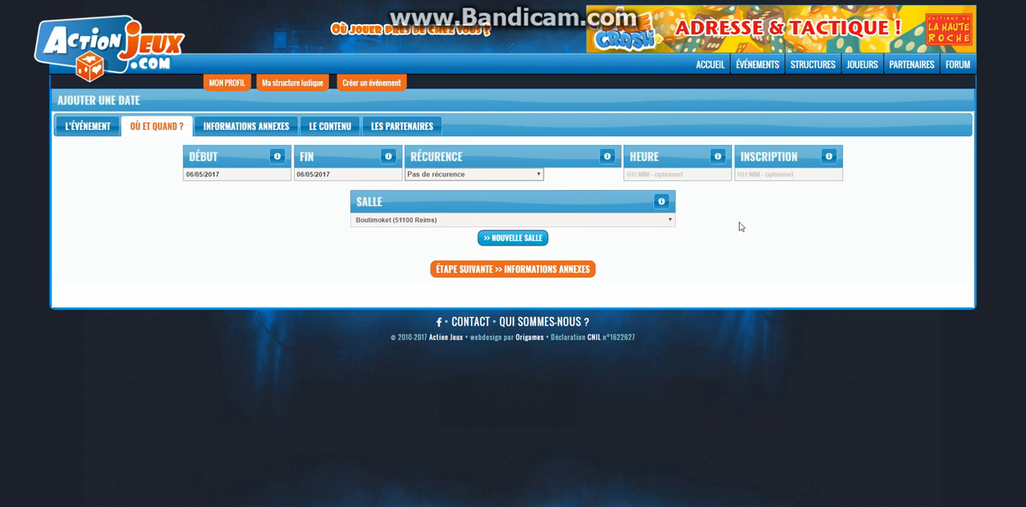
Set the event's start time to 14:00, leaving the registration time empty.
left_click(662, 173)
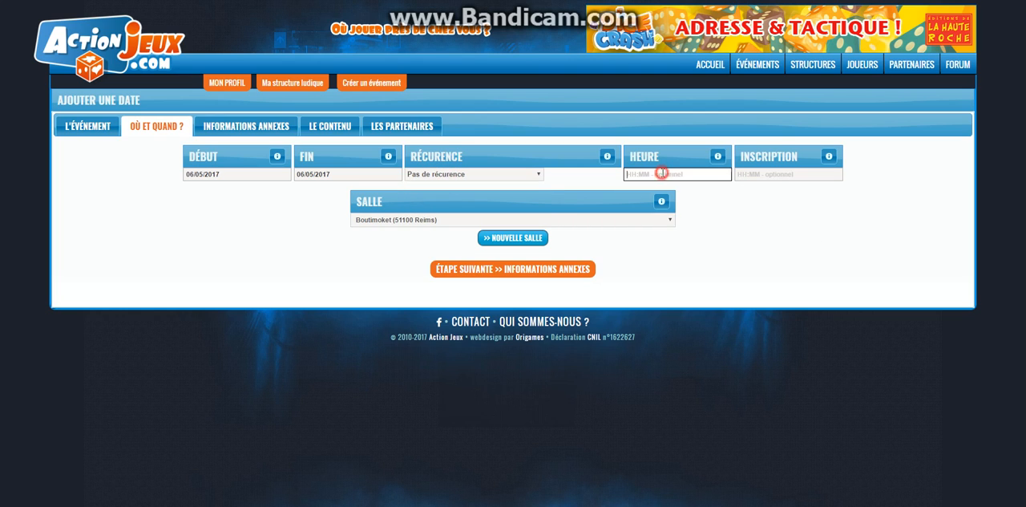
type("14:00")
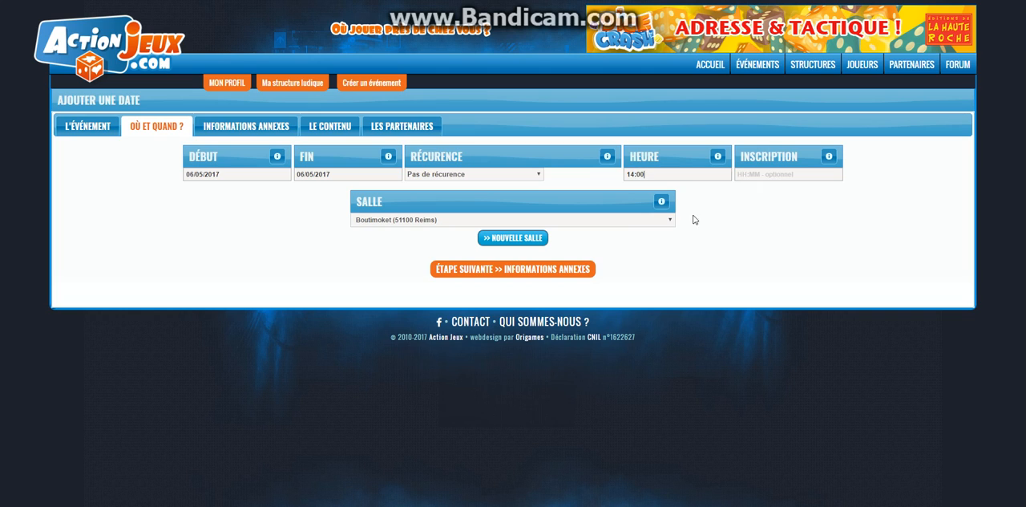
left_click(762, 176)
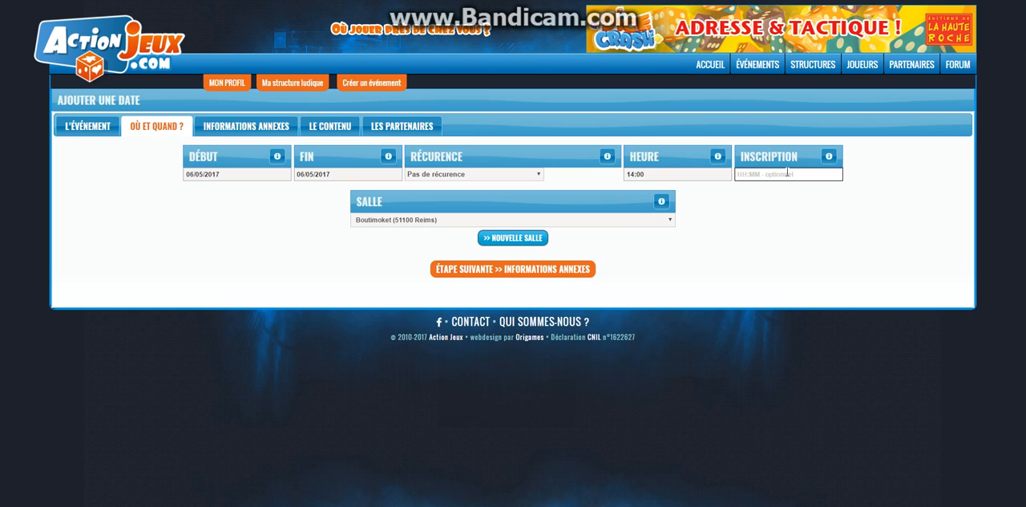
key("shift+Tab")
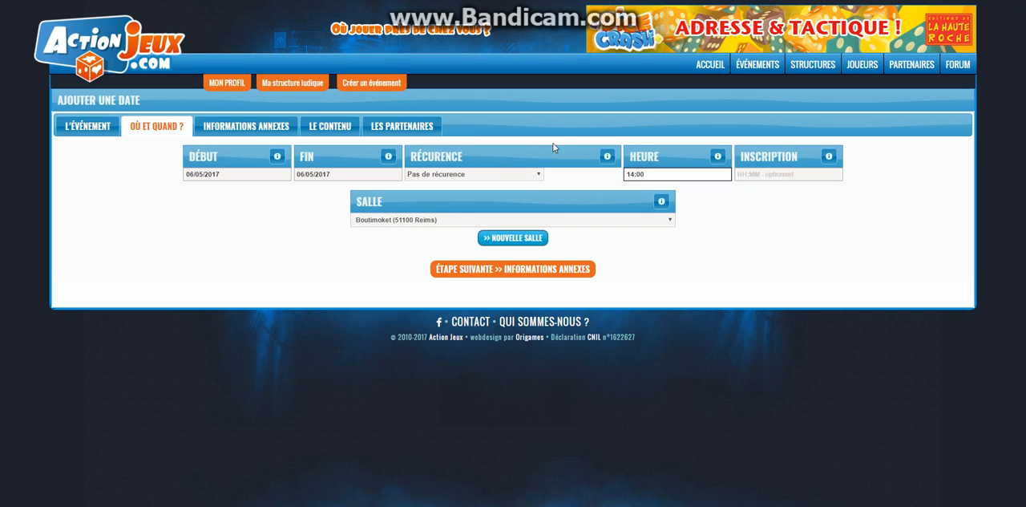
left_click(553, 148)
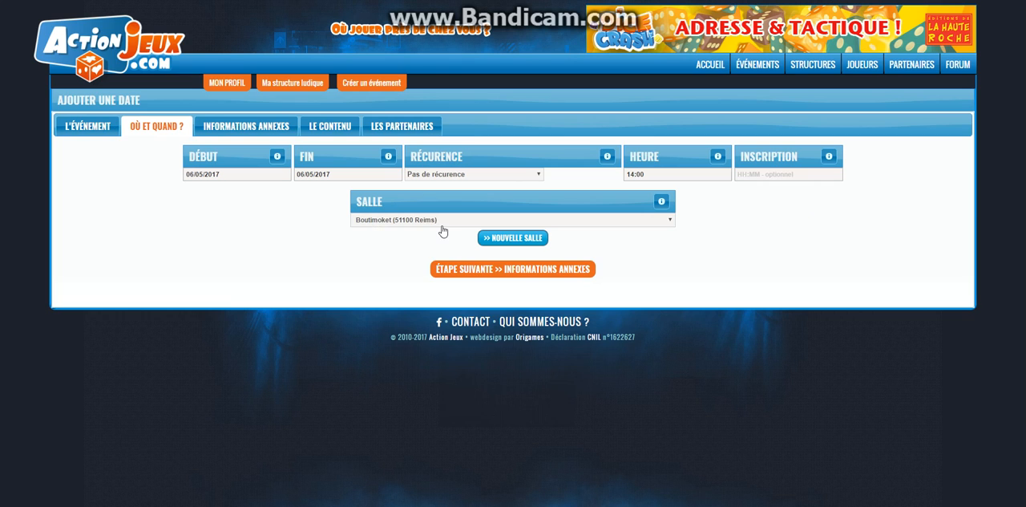
Check the fields for adding a new venue and the list of available venues.
left_click(493, 236)
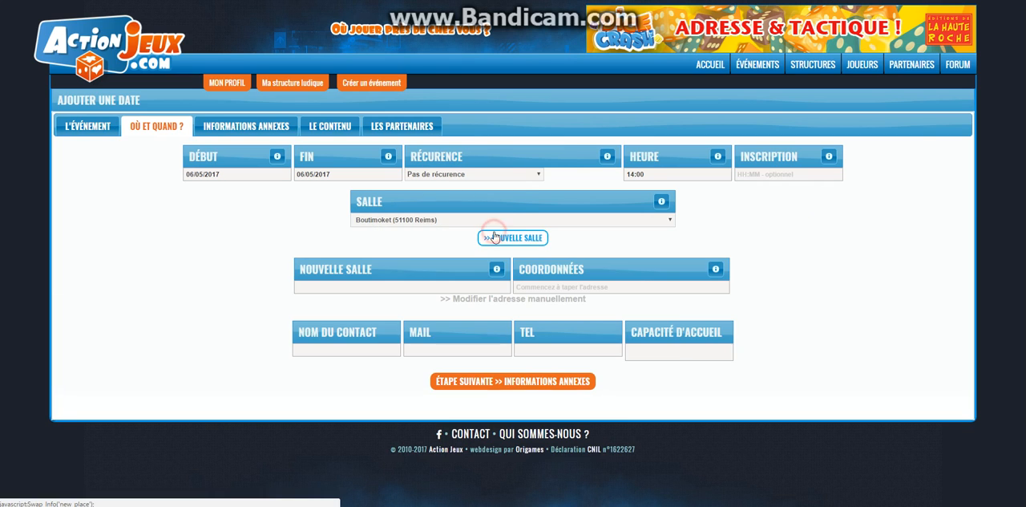
left_click(537, 235)
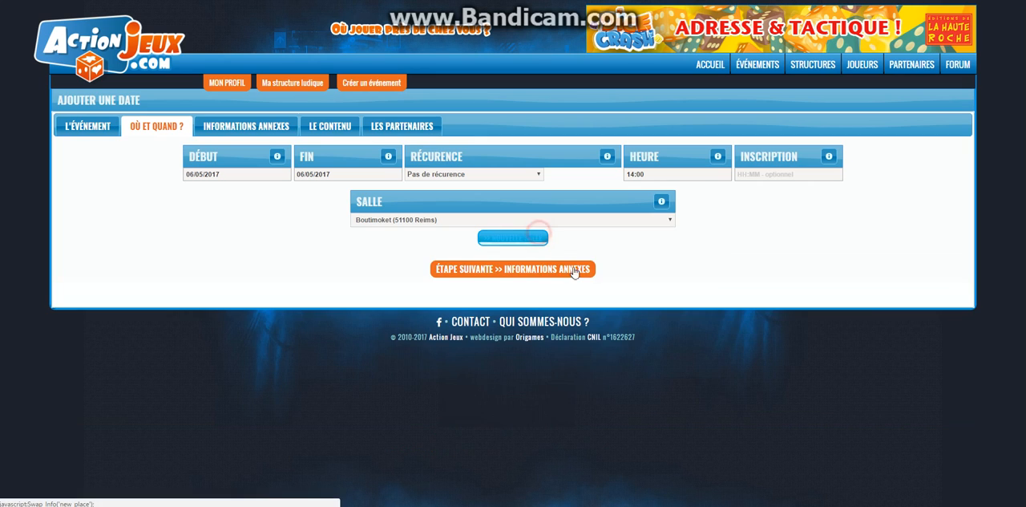
left_click(670, 220)
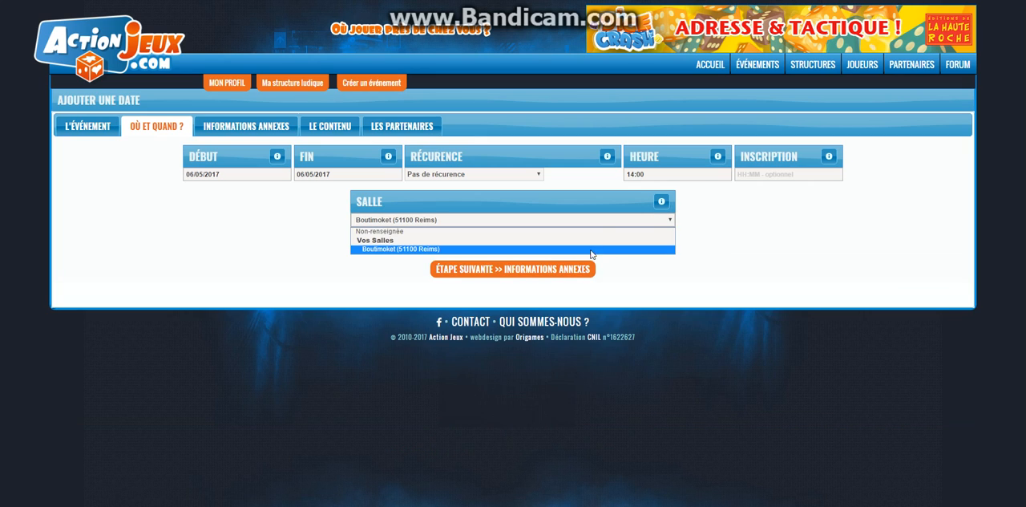
left_click(768, 222)
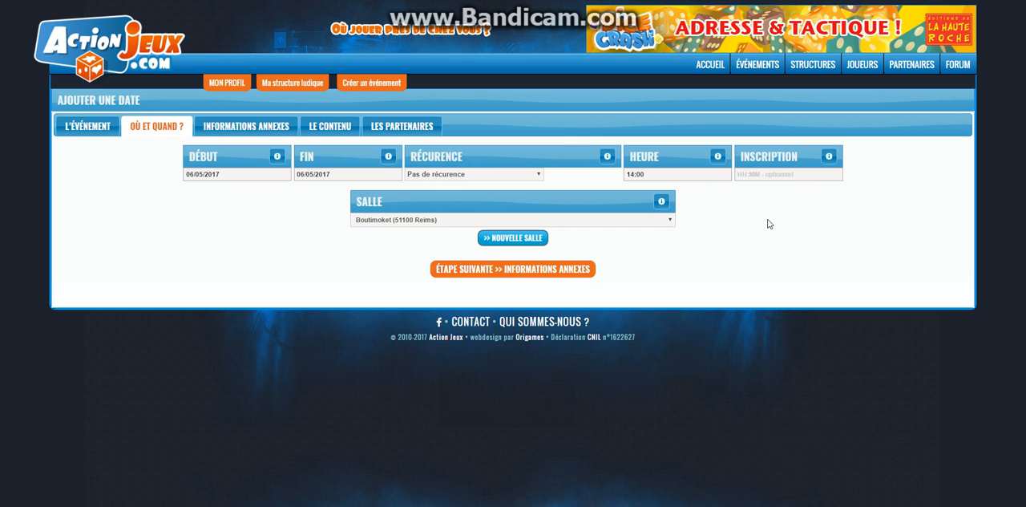
In the additional information section, limit the number of places to 8 and mark the event as free.
left_click(560, 268)
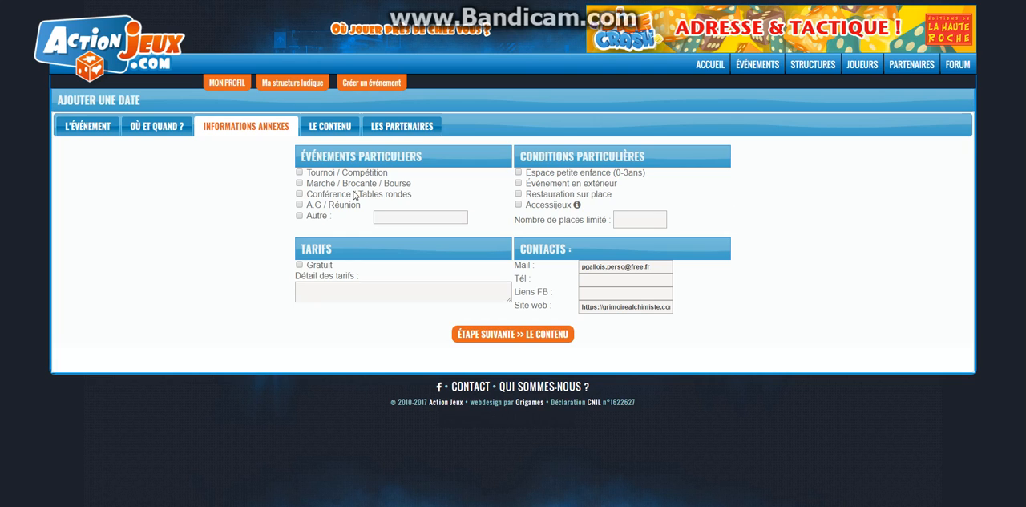
left_click(634, 223)
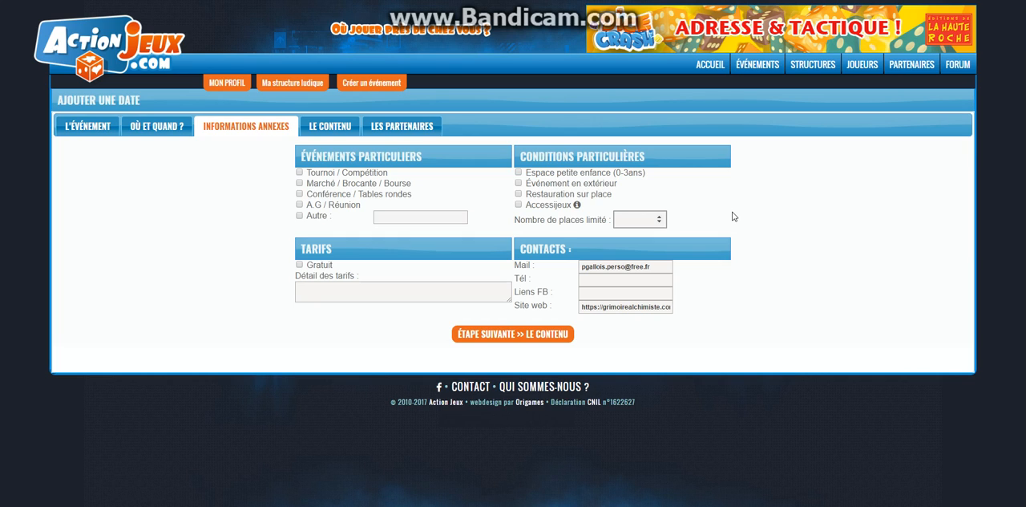
type("8")
left_click(300, 265)
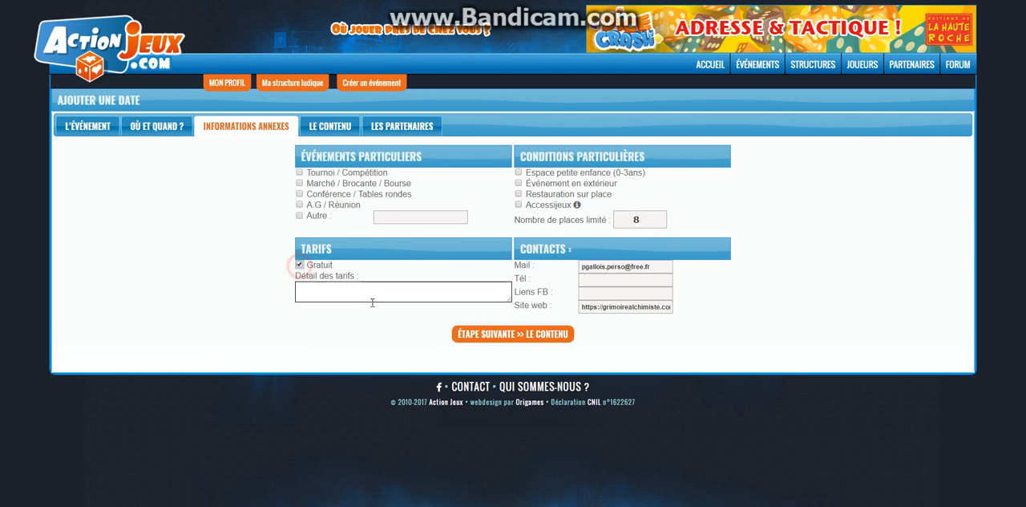
In the content section, write the event presentation: "Venez découvrir le jeu BlackWood, une nouveauté prévue pour cet été 2017".
left_click(580, 286)
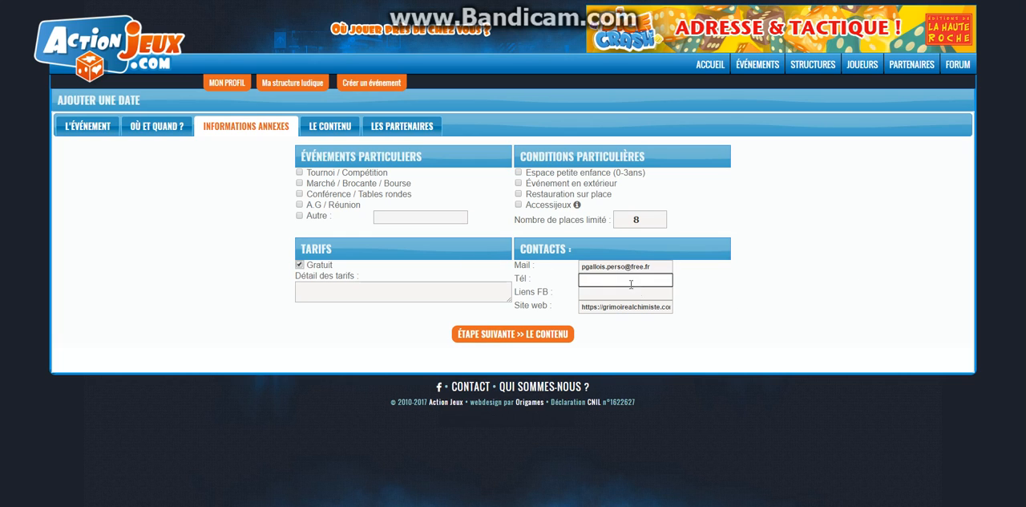
left_click(502, 334)
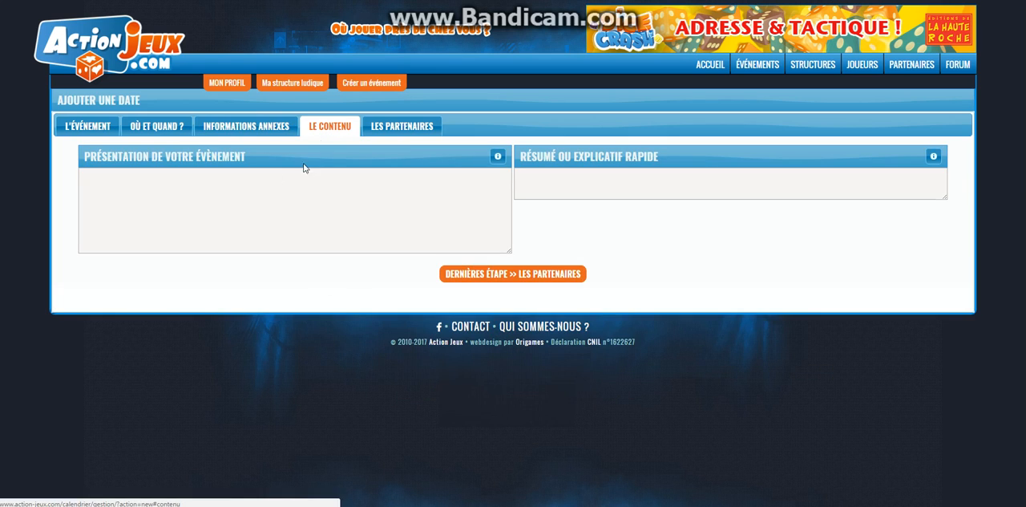
left_click(226, 190)
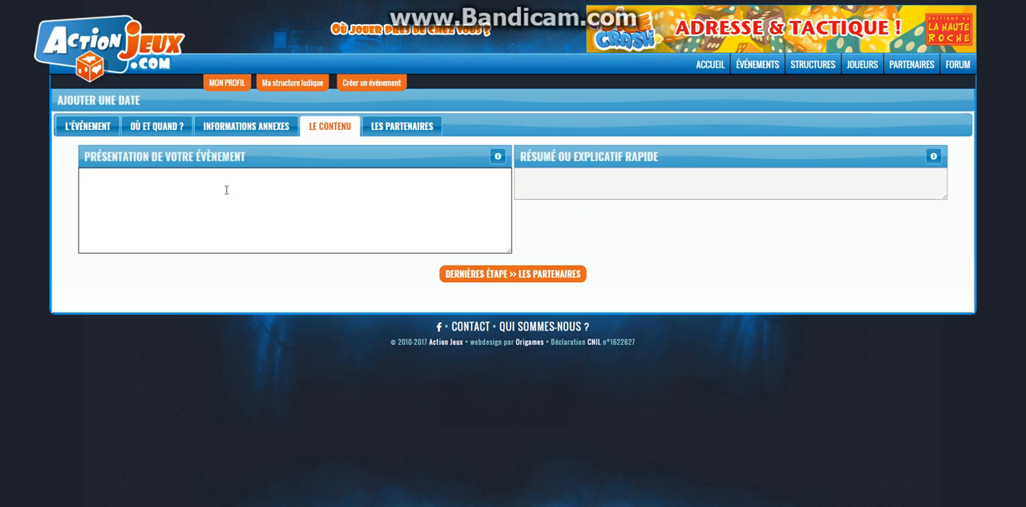
type("Venez découvrir le jeu Black")
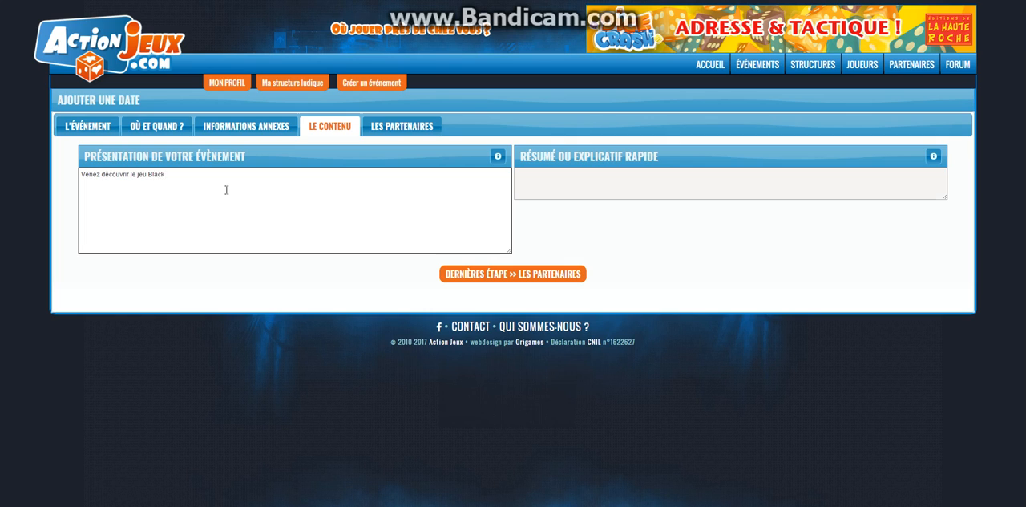
type("Wood, une n")
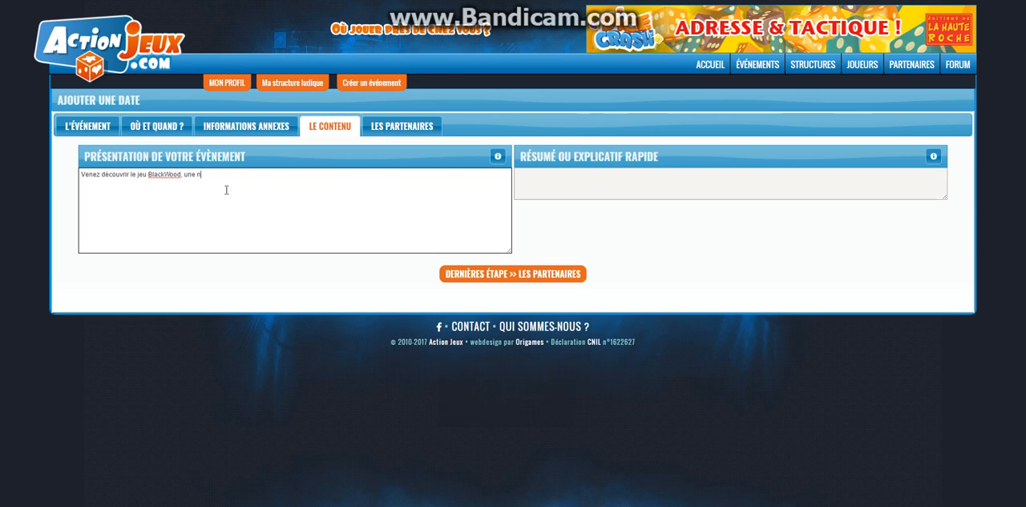
type("ouveauté prévue pour cet")
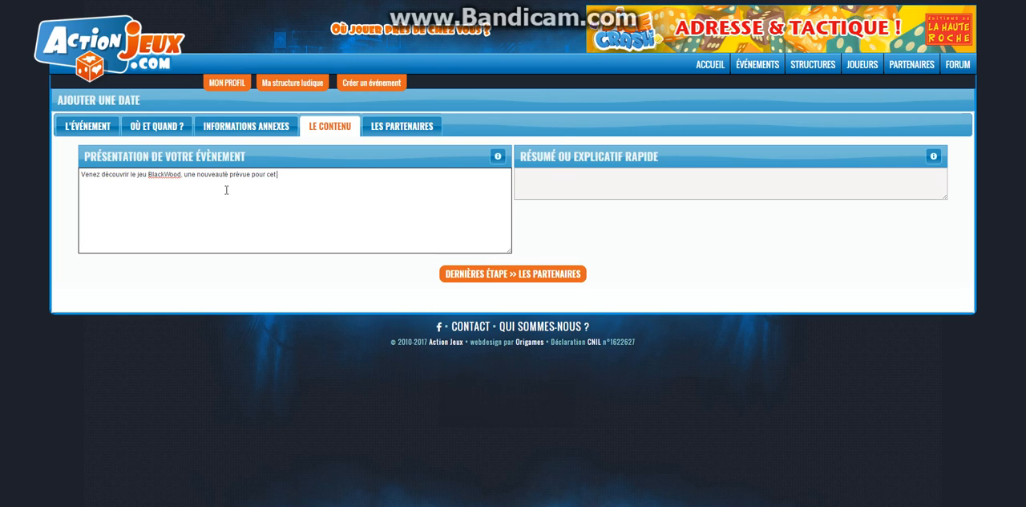
type(" été 201")
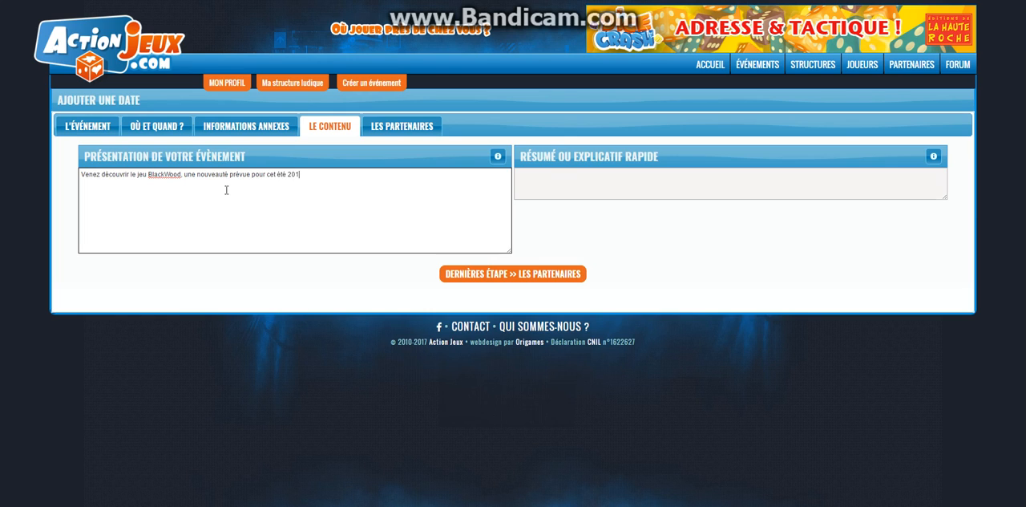
type("7")
left_click(351, 285)
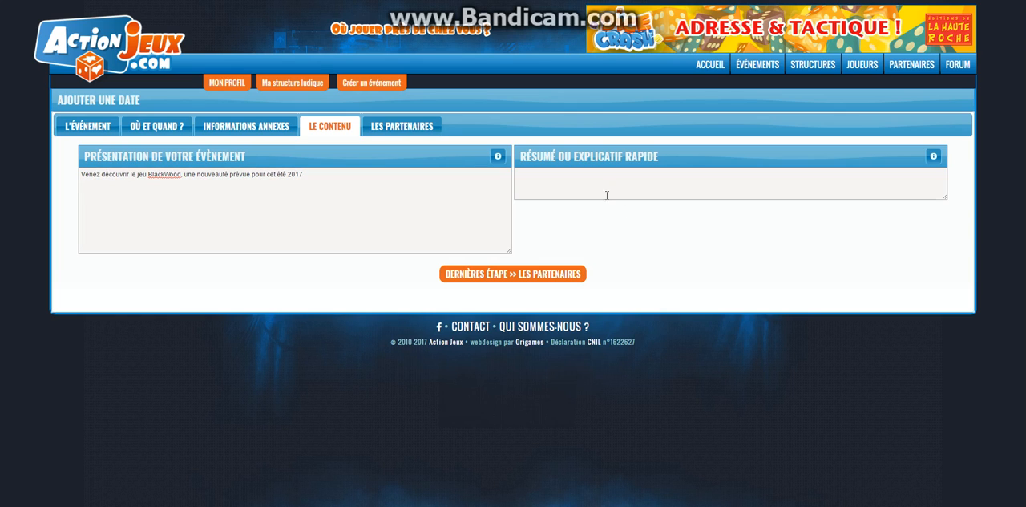
Enter "Démonstration de BlackWood" as the event's quick summary and continue to the publisher and distributor partners.
left_click(565, 180)
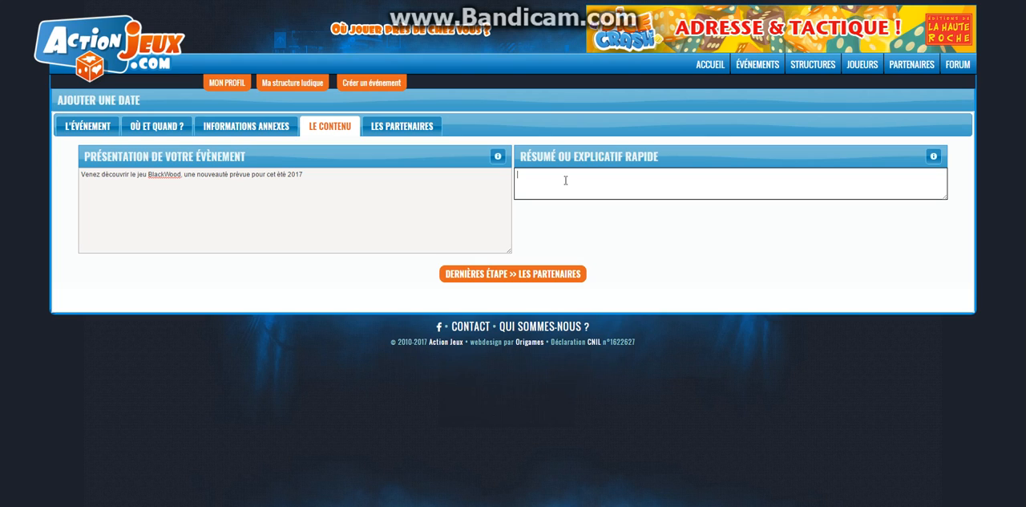
type("Démonstration de BlackWood")
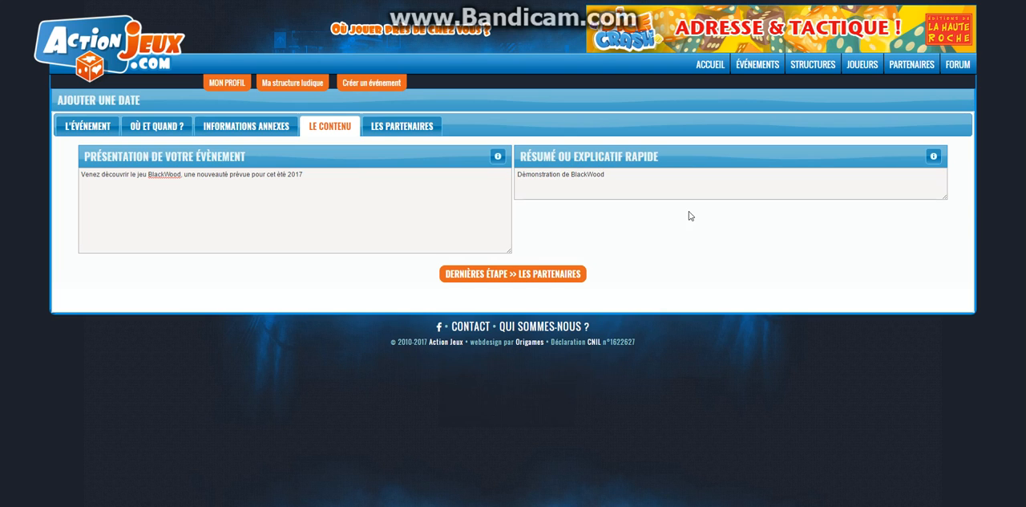
left_click(380, 176)
left_click(408, 264)
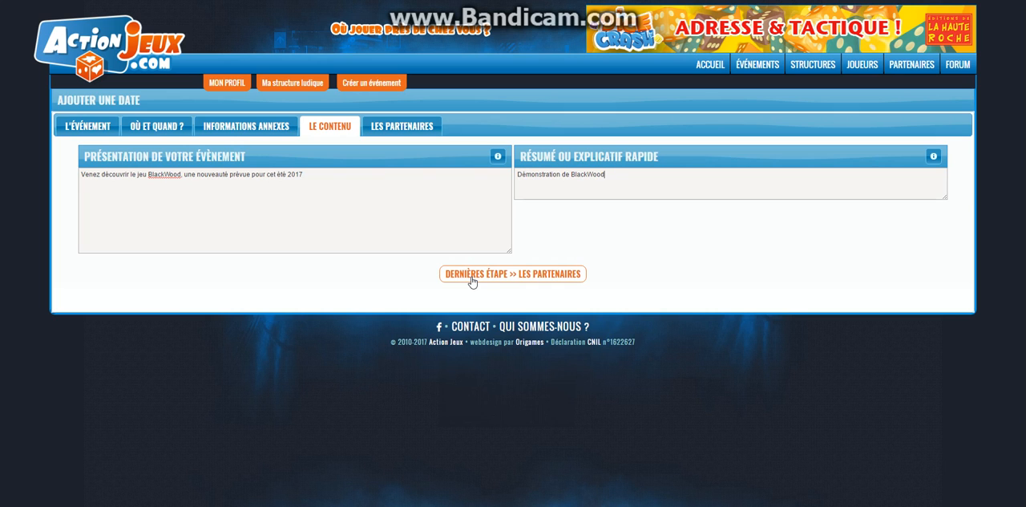
left_click(472, 274)
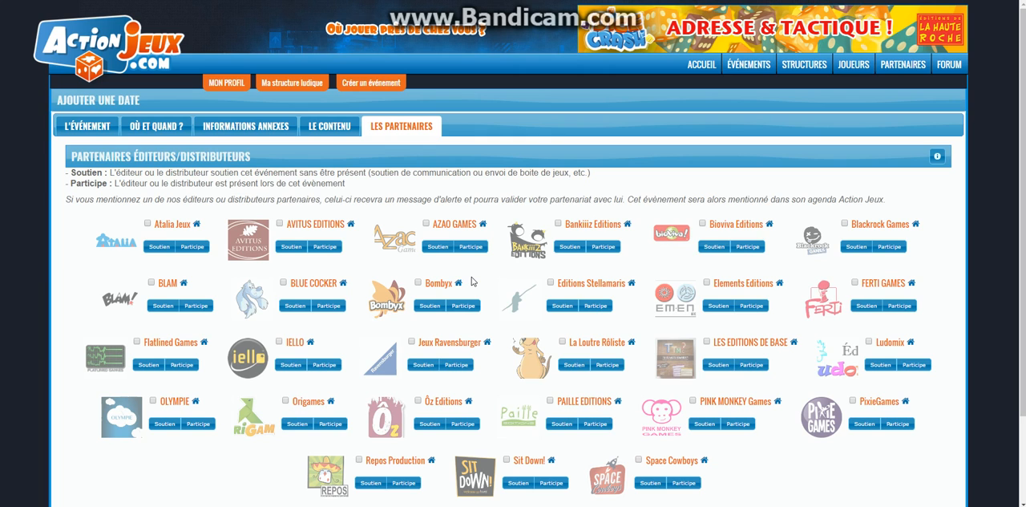
scroll(766, 344, "down", 3)
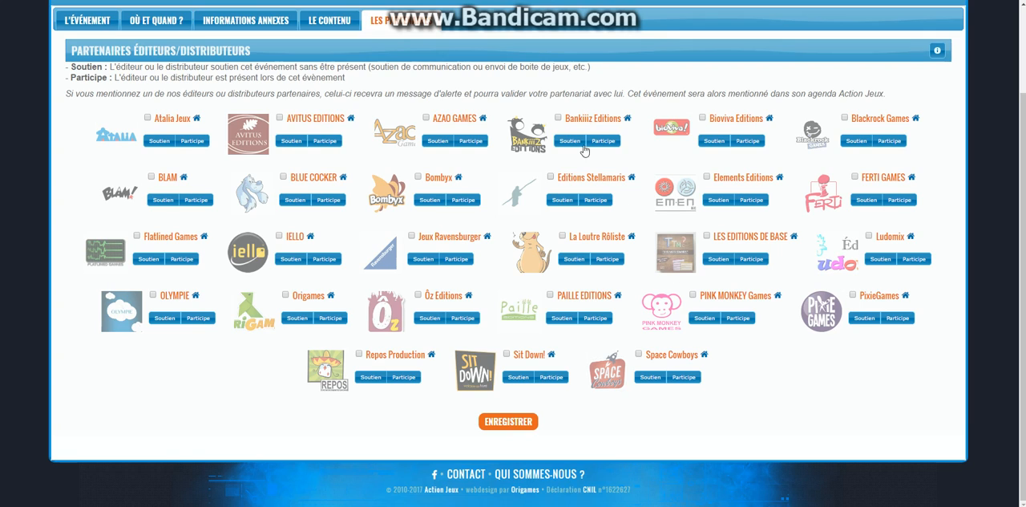
Try marking PAILLE EDITIONS as an event partner with the Soutien and Participe roles.
left_click(550, 294)
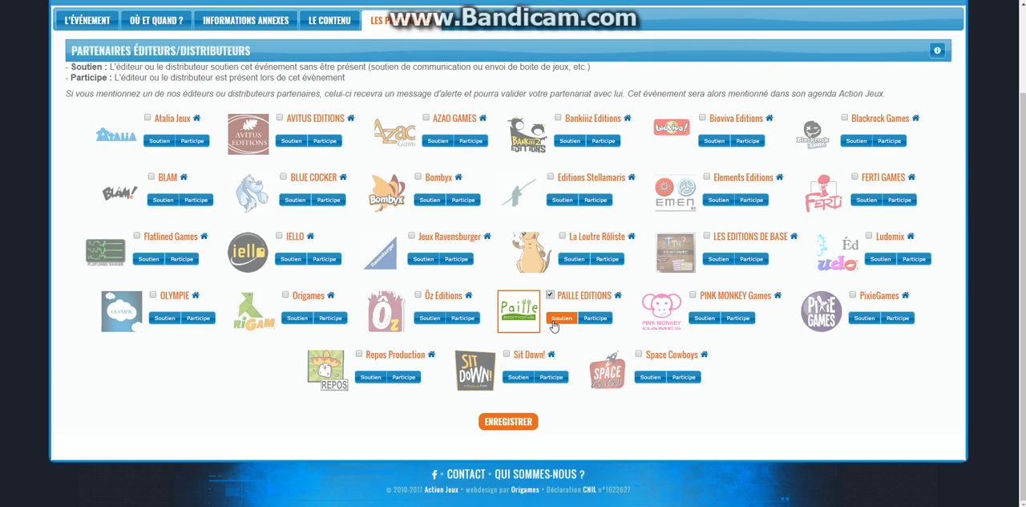
left_click(593, 320)
left_click(550, 294)
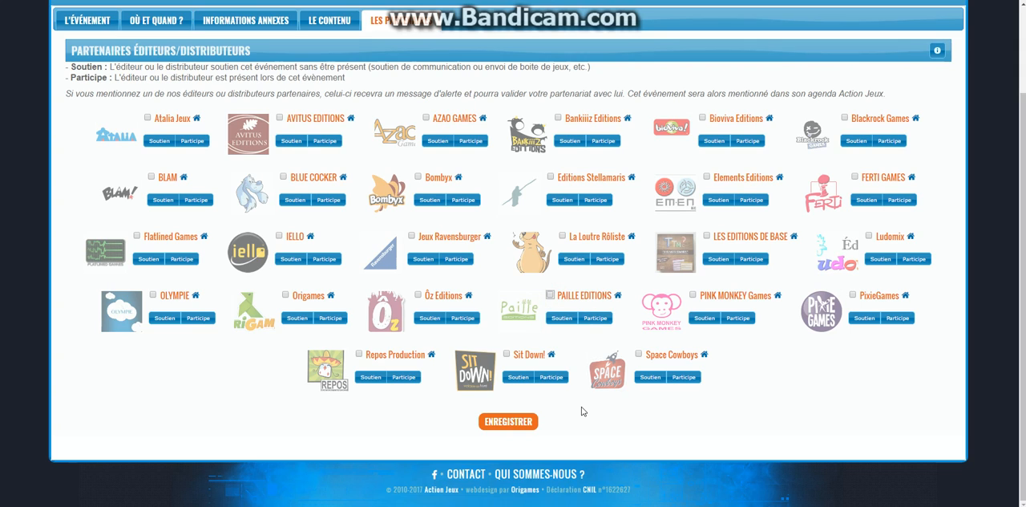
Save the new event without any partner and limit the profile's event list to Mes événements.
left_click(506, 425)
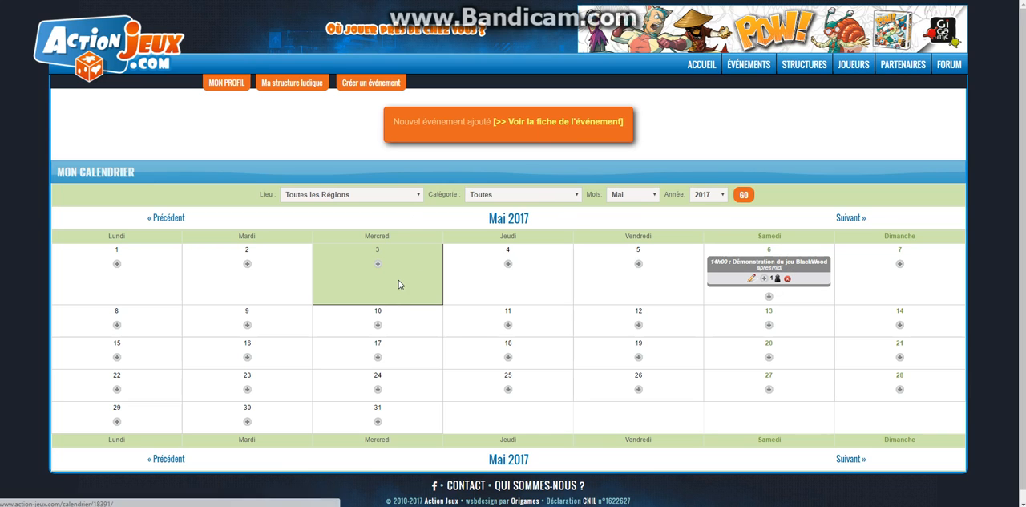
left_click(224, 85)
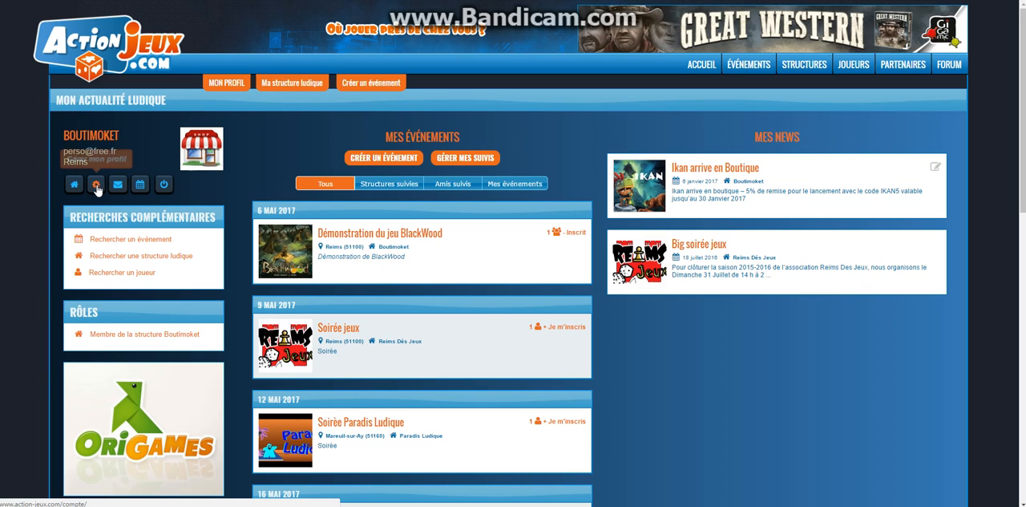
left_click(141, 186)
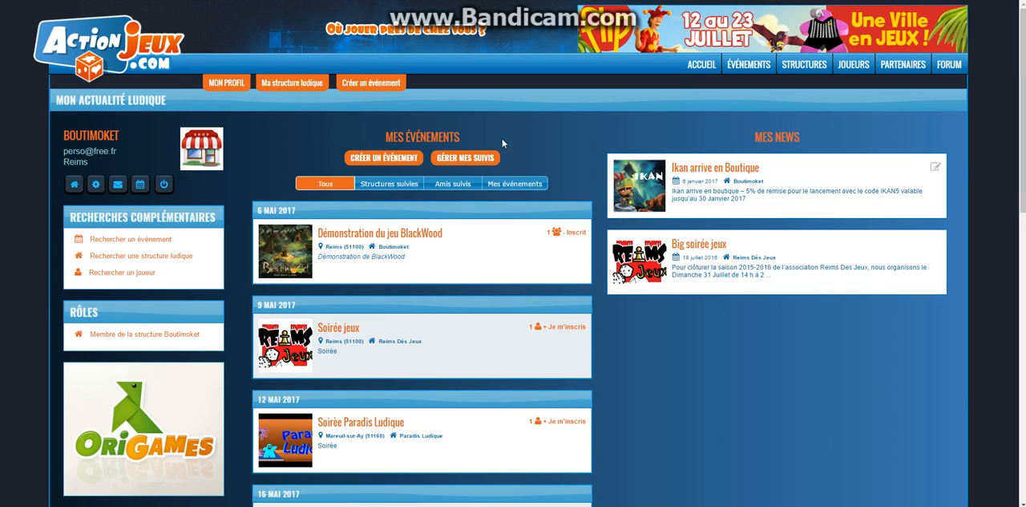
left_click(526, 185)
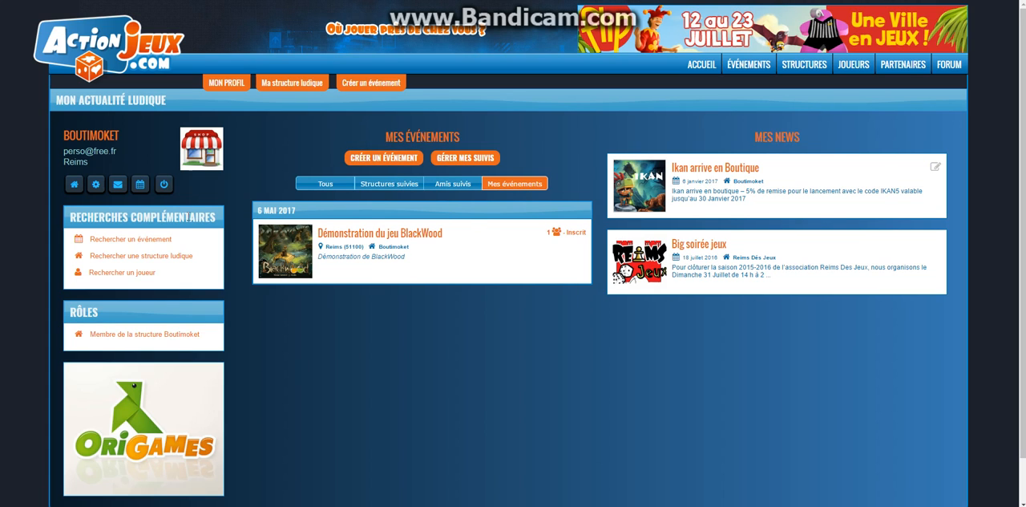
Log out of the Boutimoket account and log in to the player account with the prefilled credentials.
left_click(233, 85)
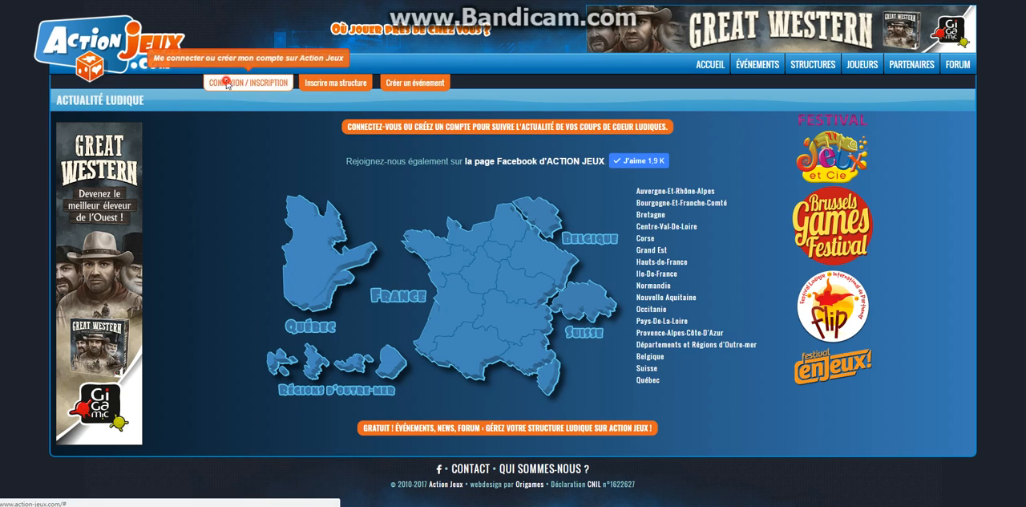
left_click(247, 83)
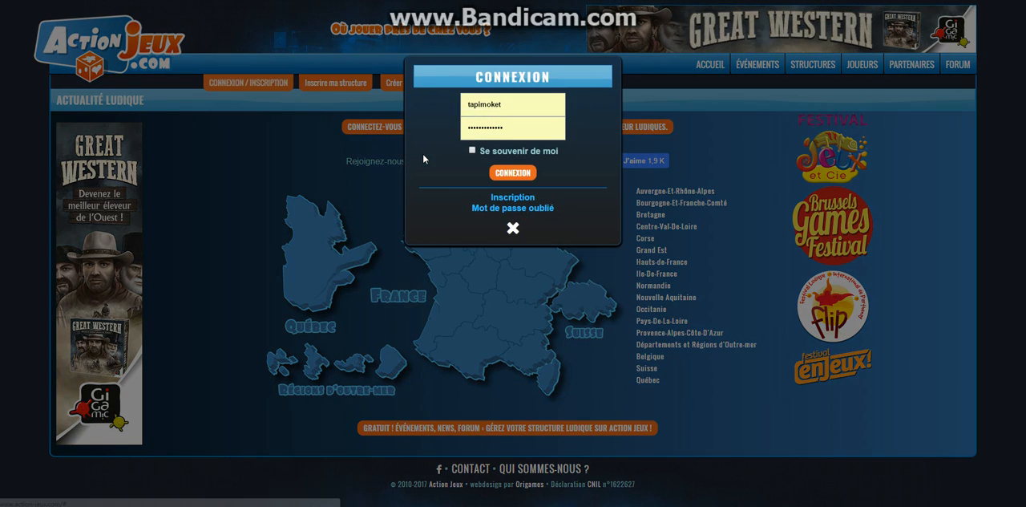
left_click(517, 178)
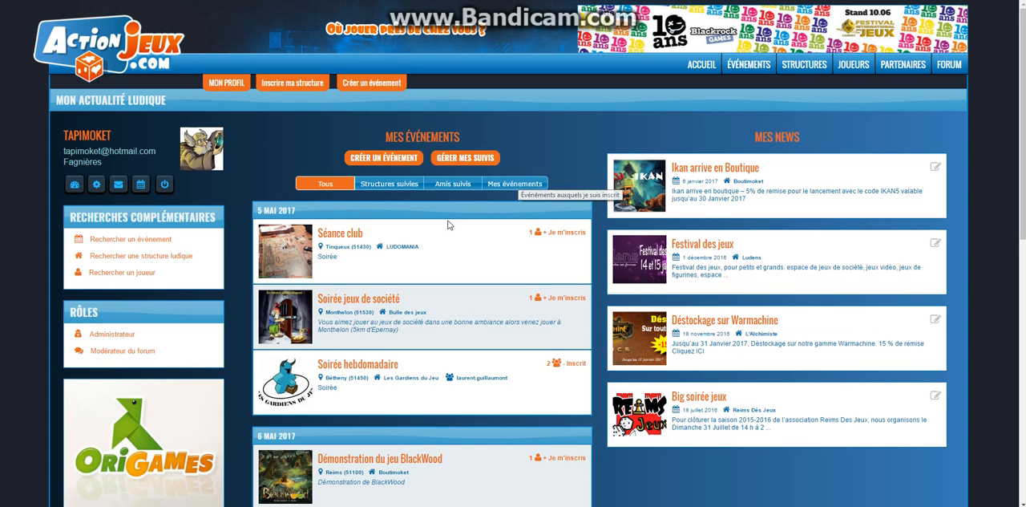
Register the player for the event Démonstration du jeu BlackWood on 6 May 2017.
scroll(416, 213, "down", 2)
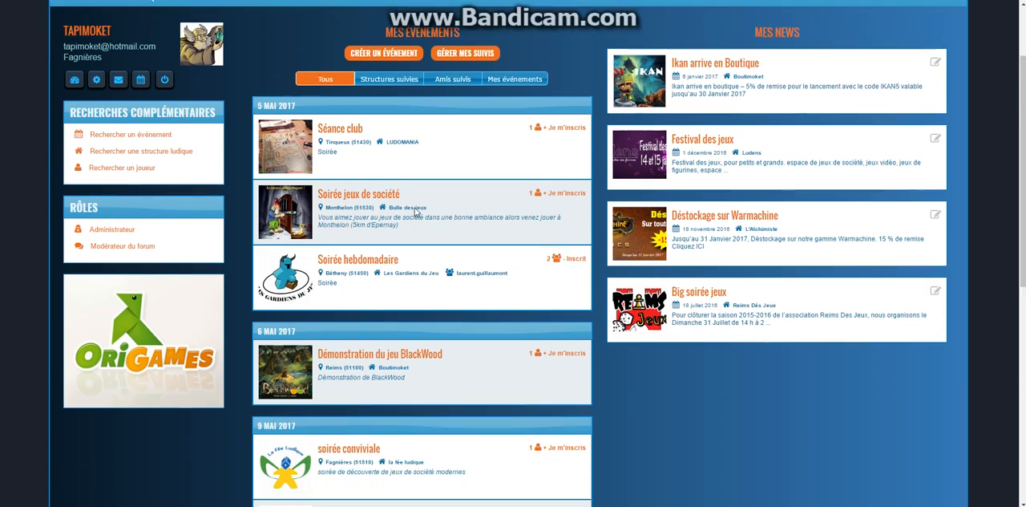
scroll(416, 213, "down", 1)
scroll(416, 213, "up", 1)
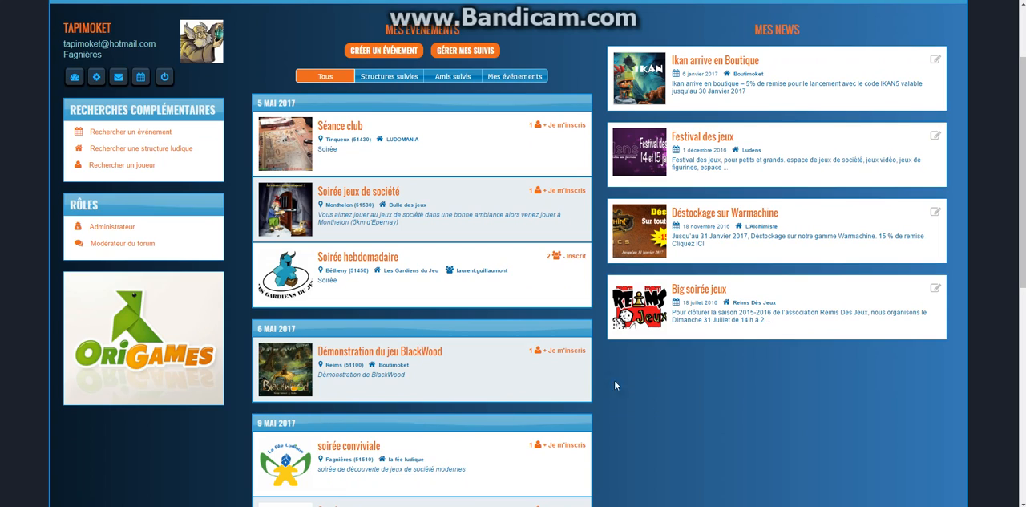
left_click(566, 352)
Look through the player's list of upcoming events, checking the dates, places, organizing structures and registration status.
scroll(508, 333, "up", 3)
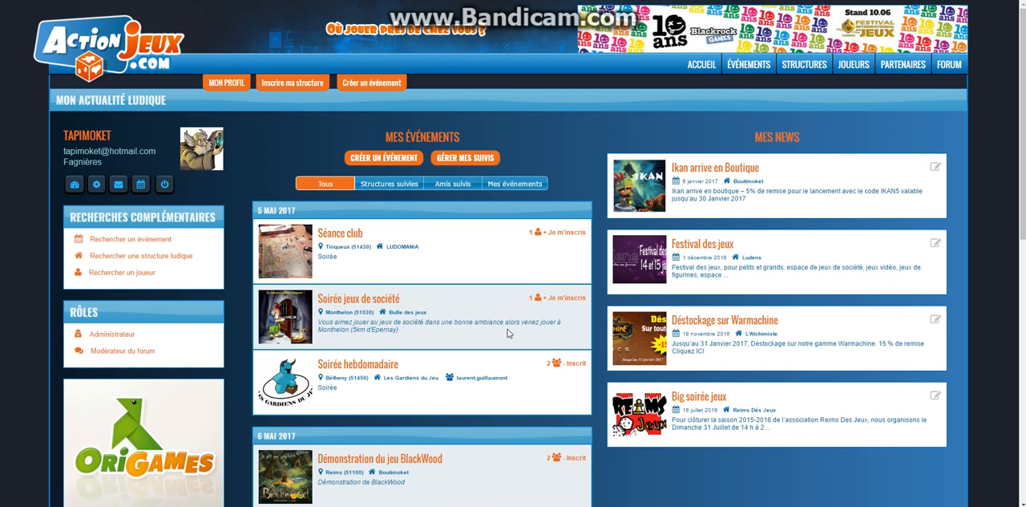
scroll(324, 284, "down", 9)
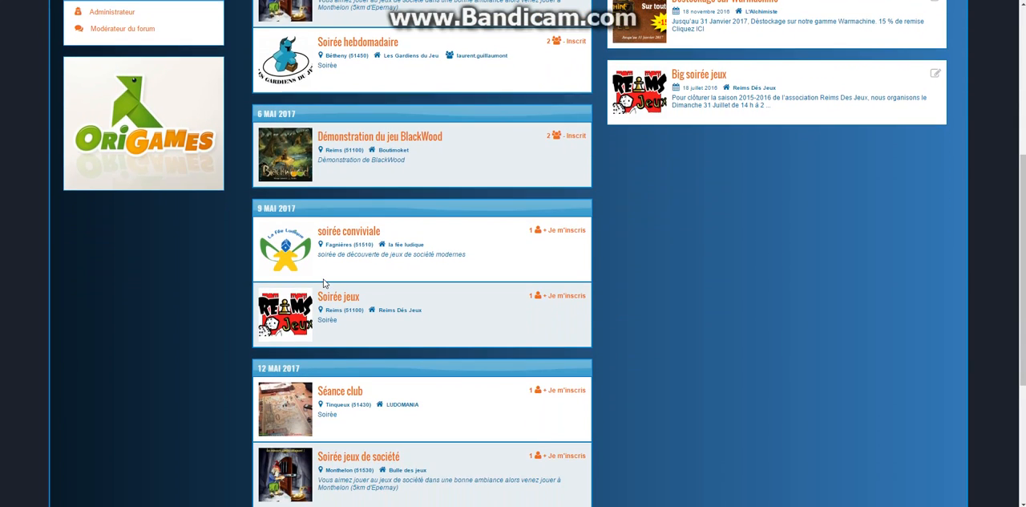
scroll(324, 283, "down", 2)
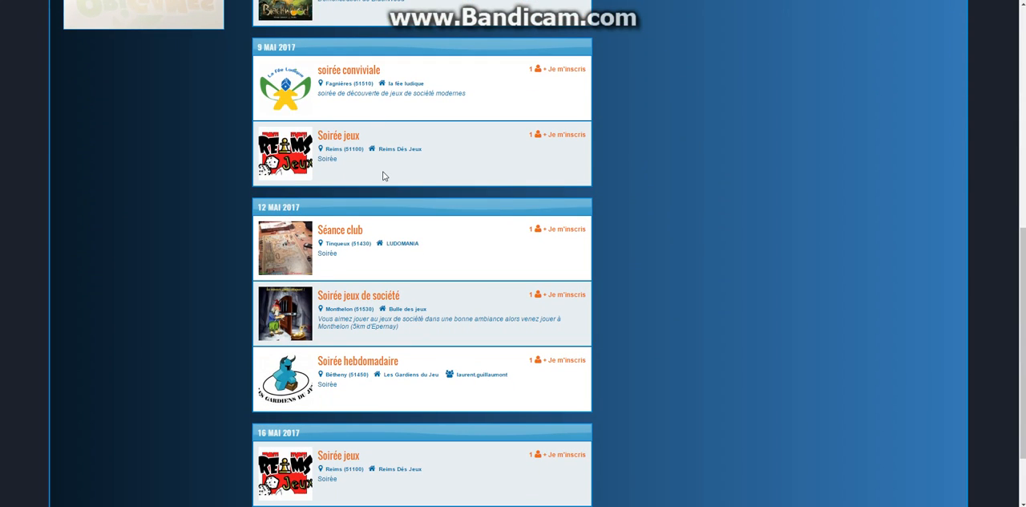
scroll(369, 361, "down", 3)
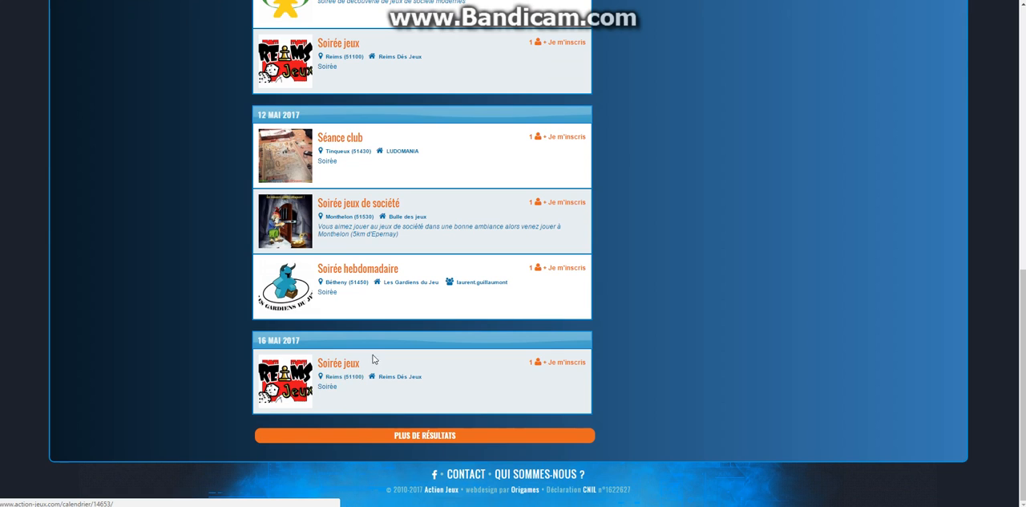
scroll(426, 165, "up", 3)
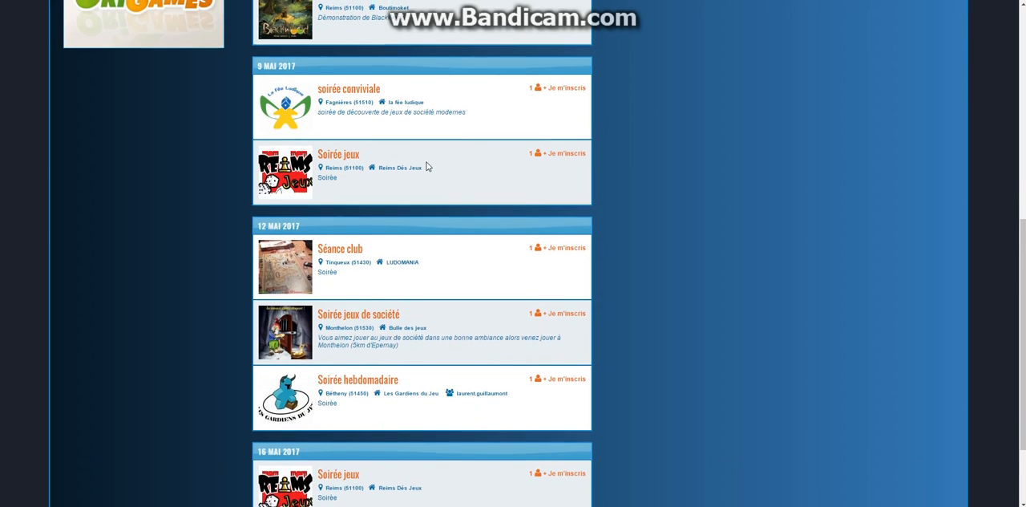
scroll(426, 166, "up", 2)
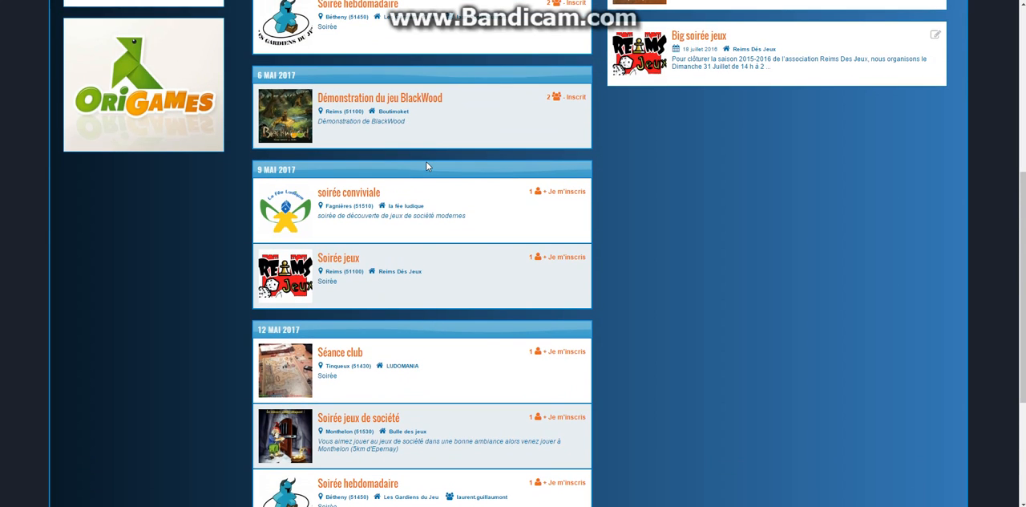
scroll(278, 255, "down", 3)
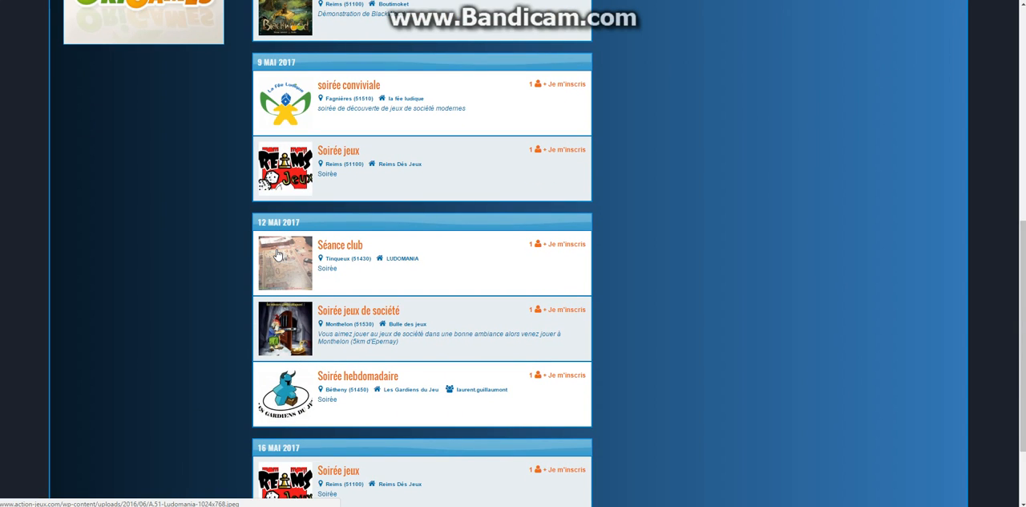
scroll(278, 254, "up", 10)
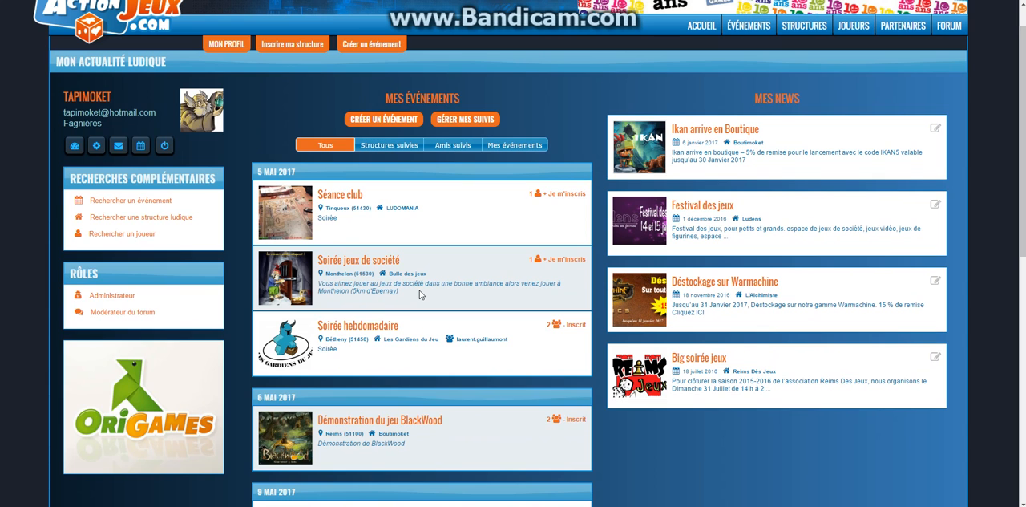
Register the player for the Soirée hebdomadaire of Les Gardiens du Jeu on 12 May 2017.
scroll(420, 294, "down", 4)
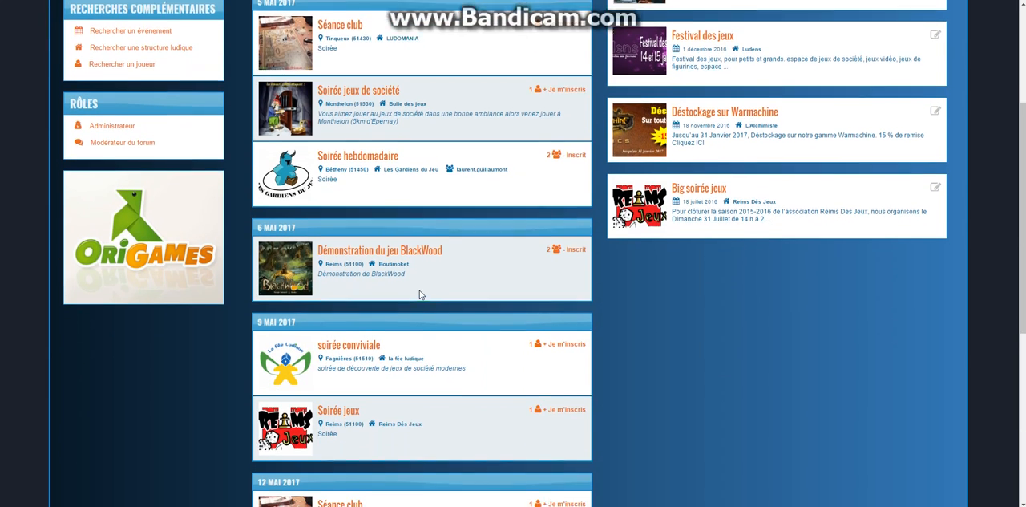
scroll(646, 318, "down", 2)
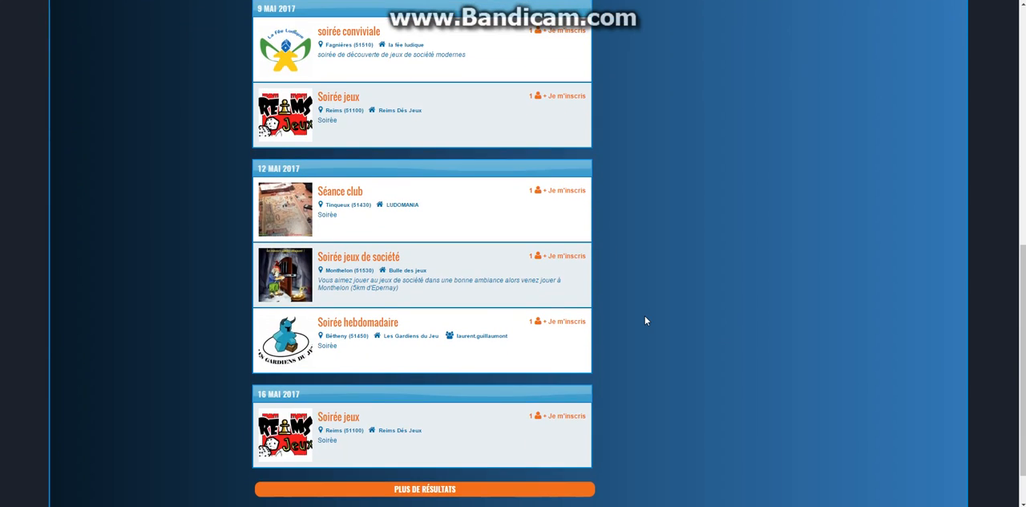
left_click(561, 322)
scroll(662, 329, "up", 7)
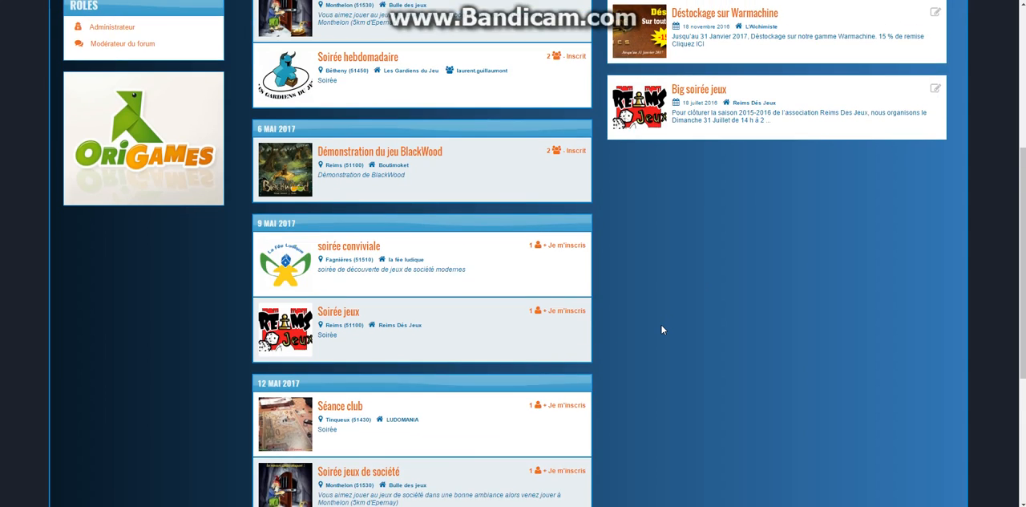